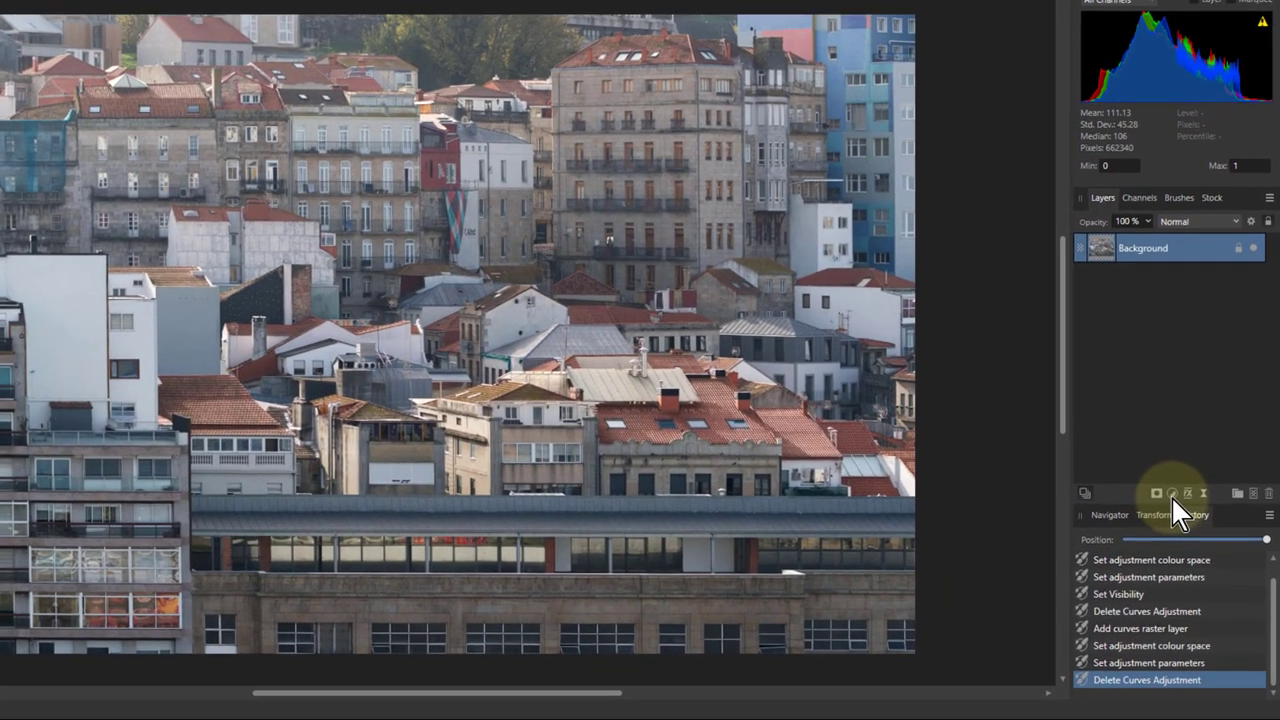
- Add a Curves adjustment to the cityscape and switch its colour space from RGB to LAB
click(1172, 494)
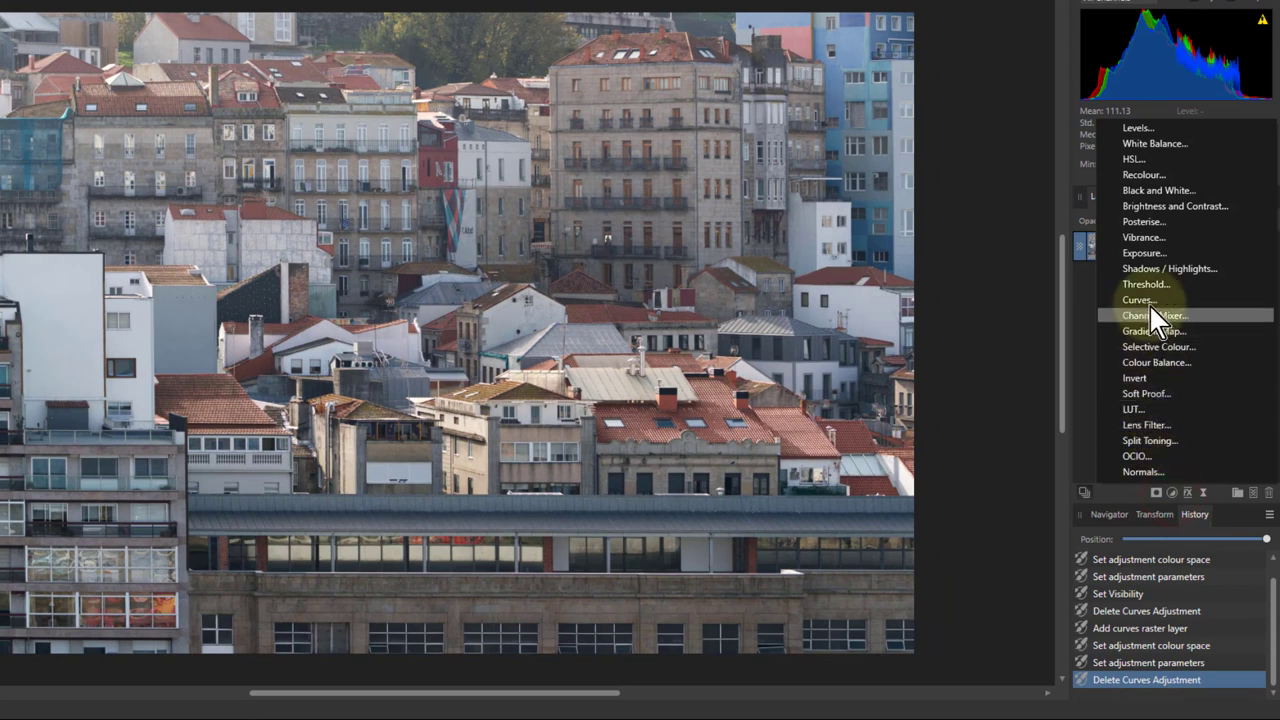
click(1142, 301)
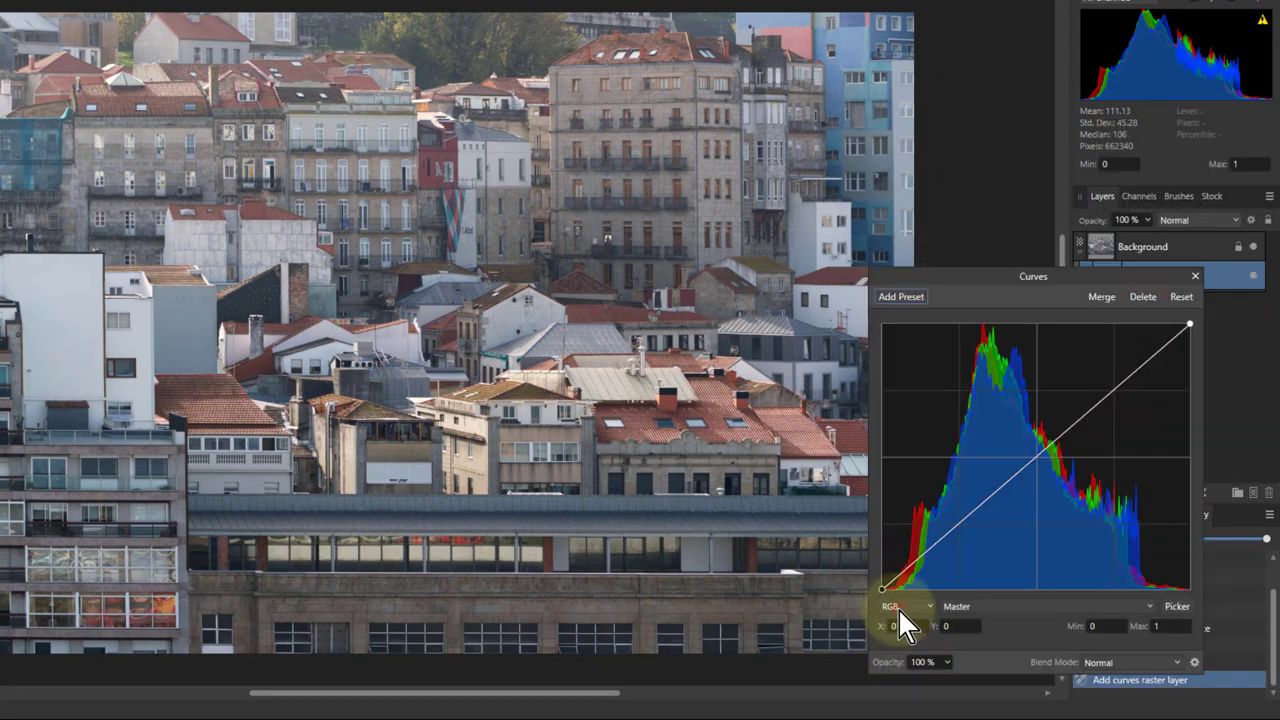
click(898, 608)
click(896, 684)
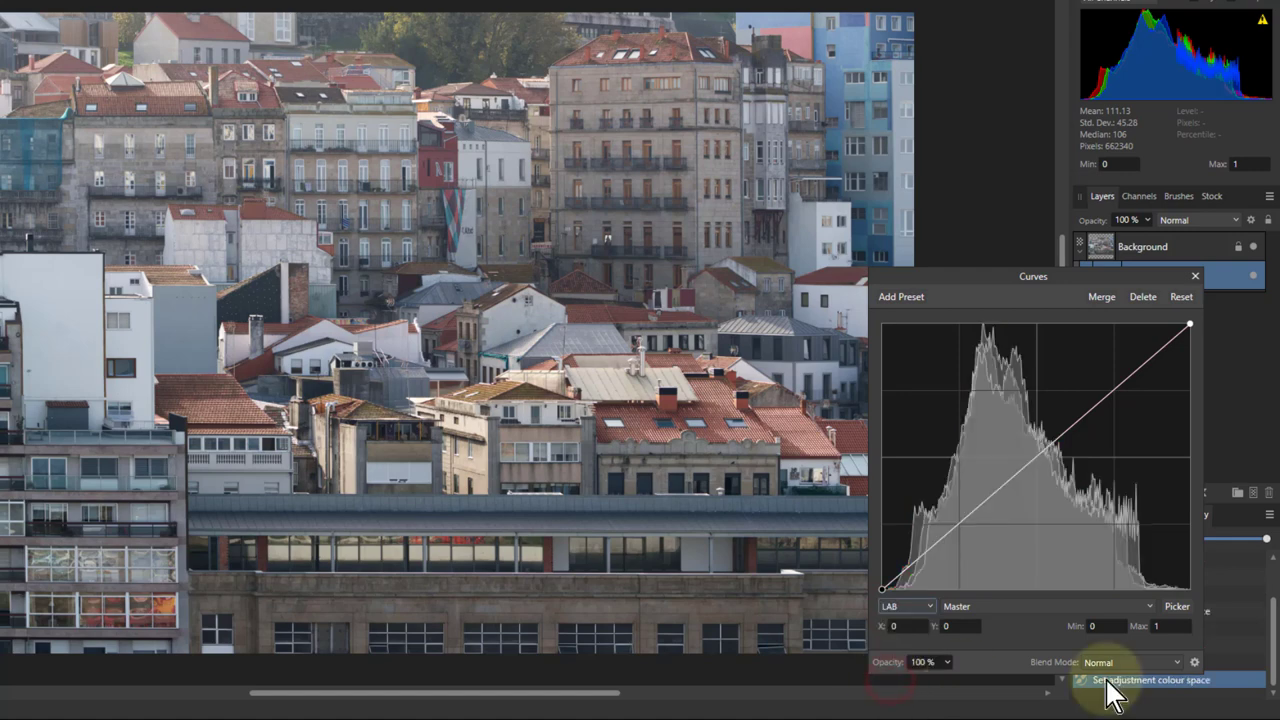
click(1049, 604)
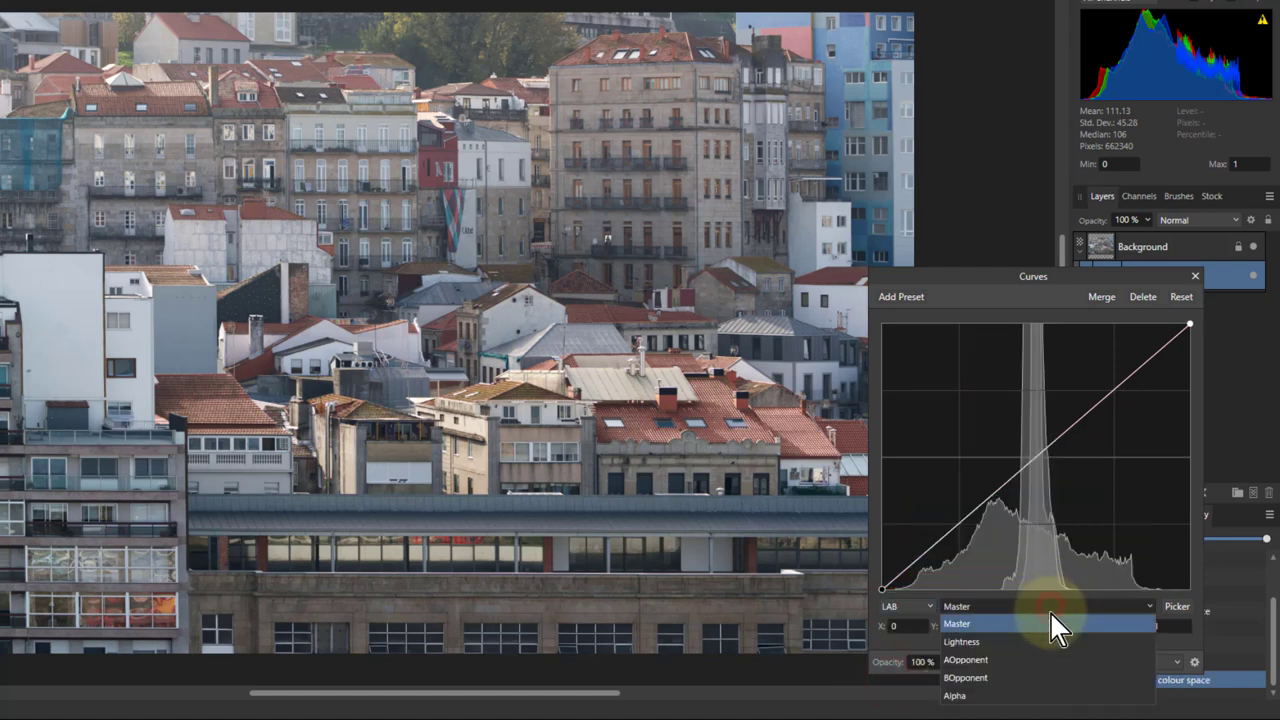
- On the Lightness curve, pull the white point inward and lift an upper midtone point
click(997, 643)
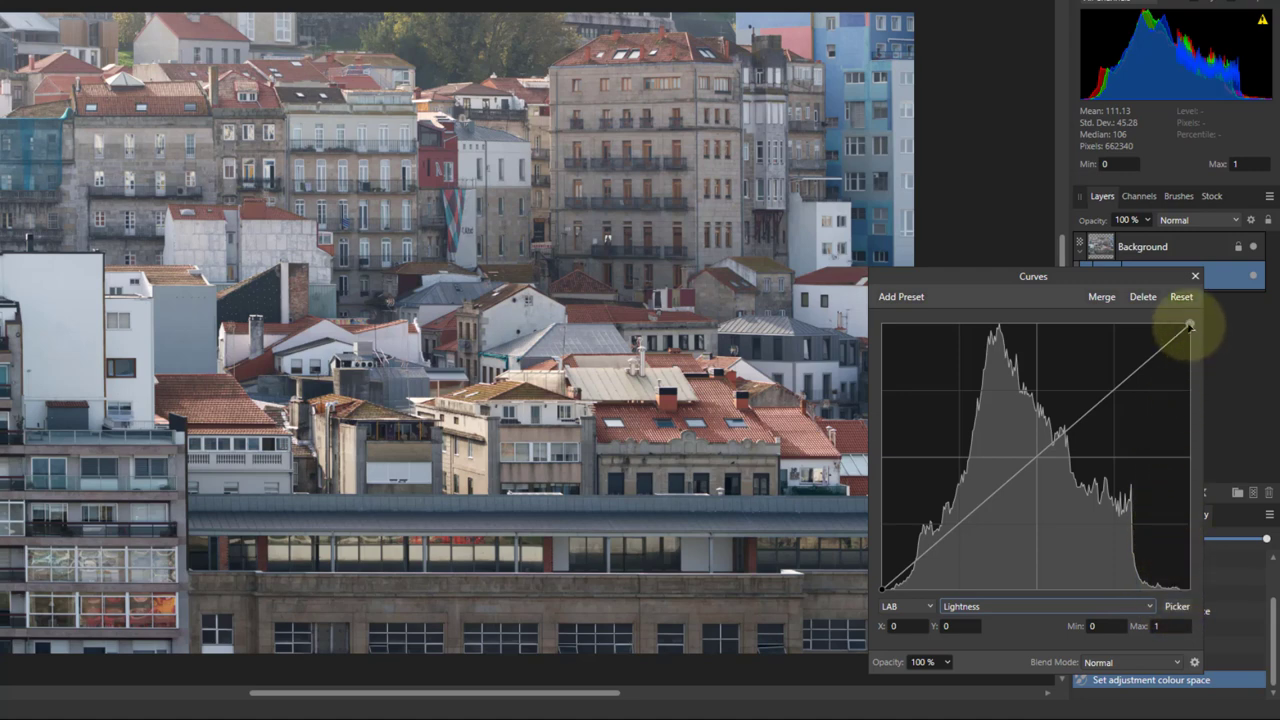
drag(1189, 326, 1191, 319)
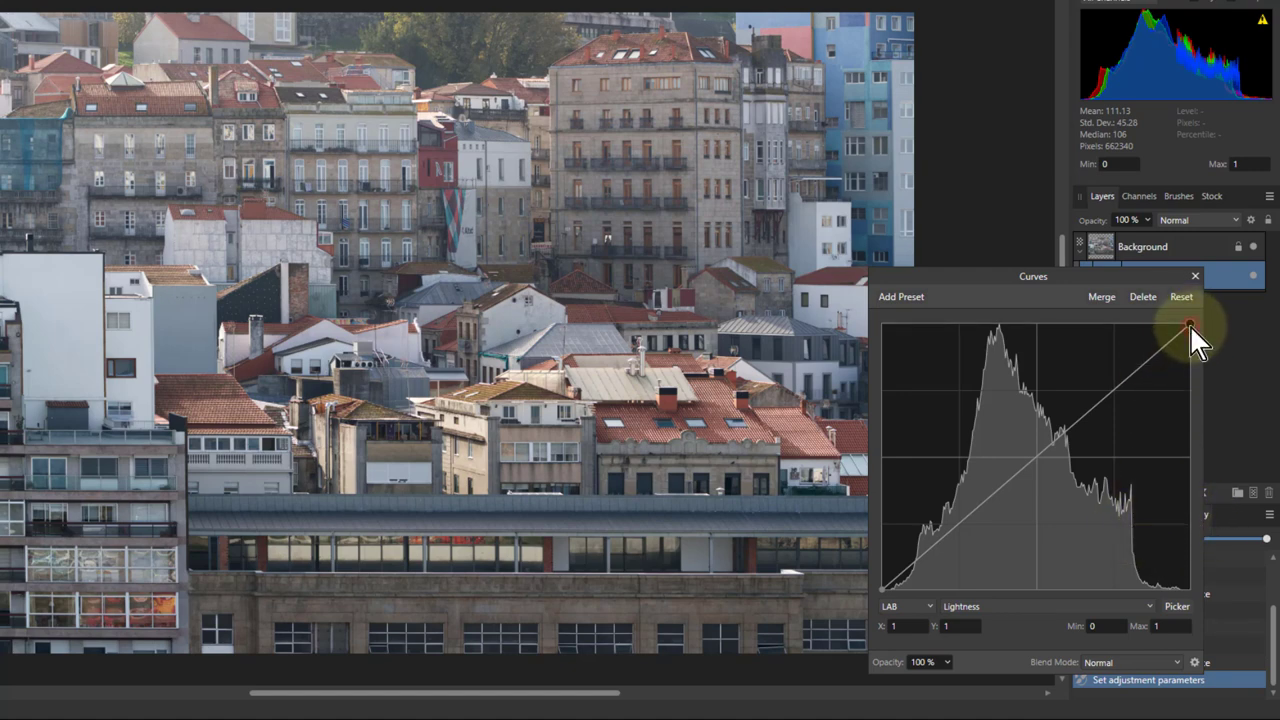
drag(1189, 324, 1150, 309)
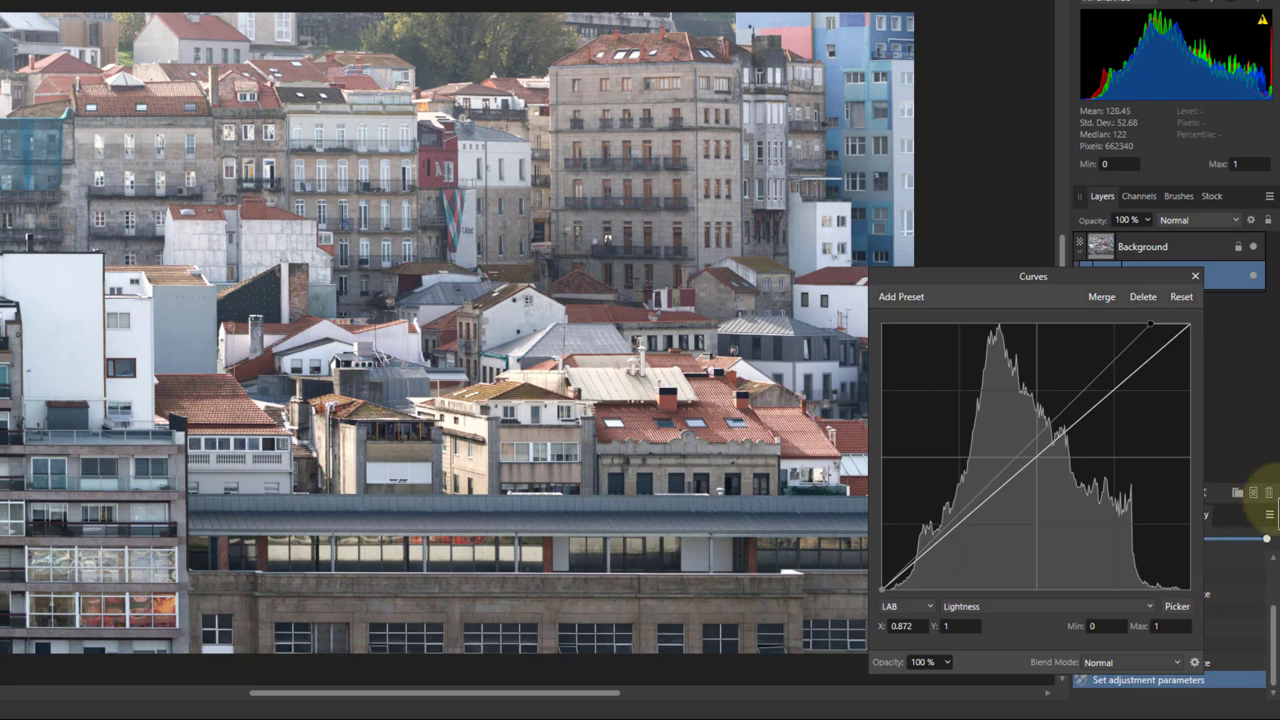
click(1071, 397)
drag(1071, 397, 1070, 392)
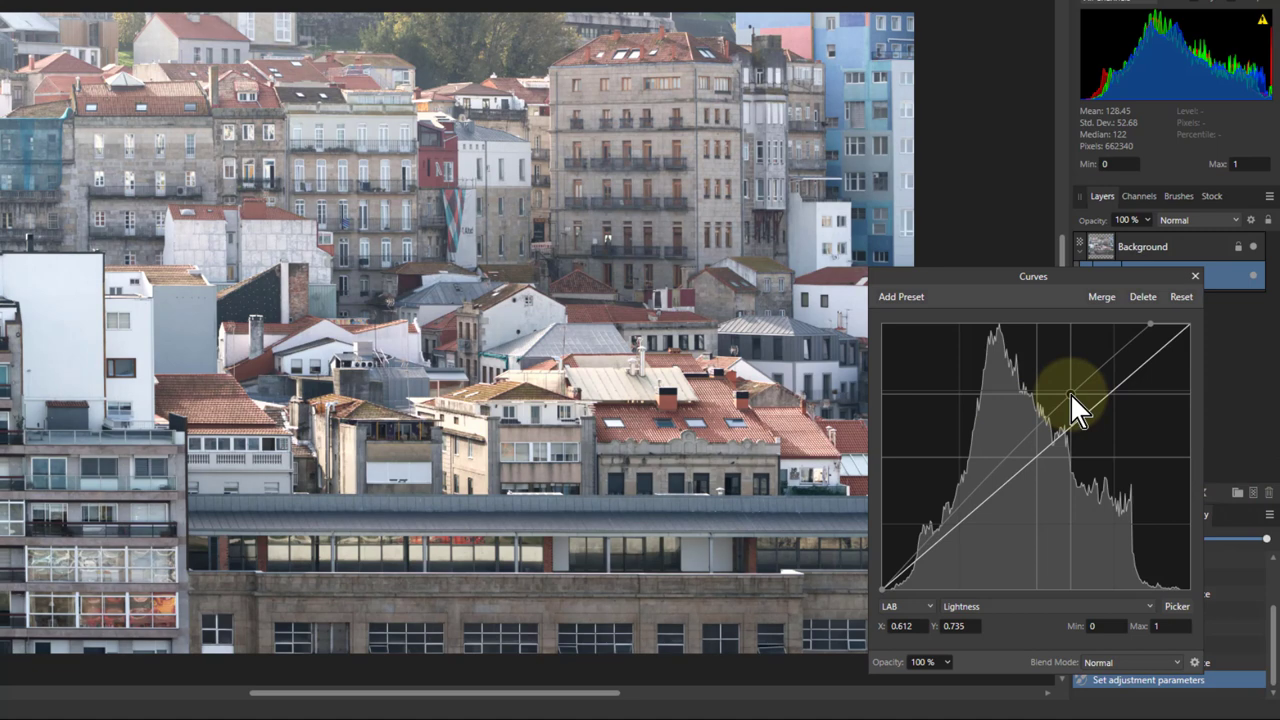
- Lower the shadows with two lower-curve points and ease back the upper point for an S-curve
click(956, 516)
drag(956, 516, 956, 520)
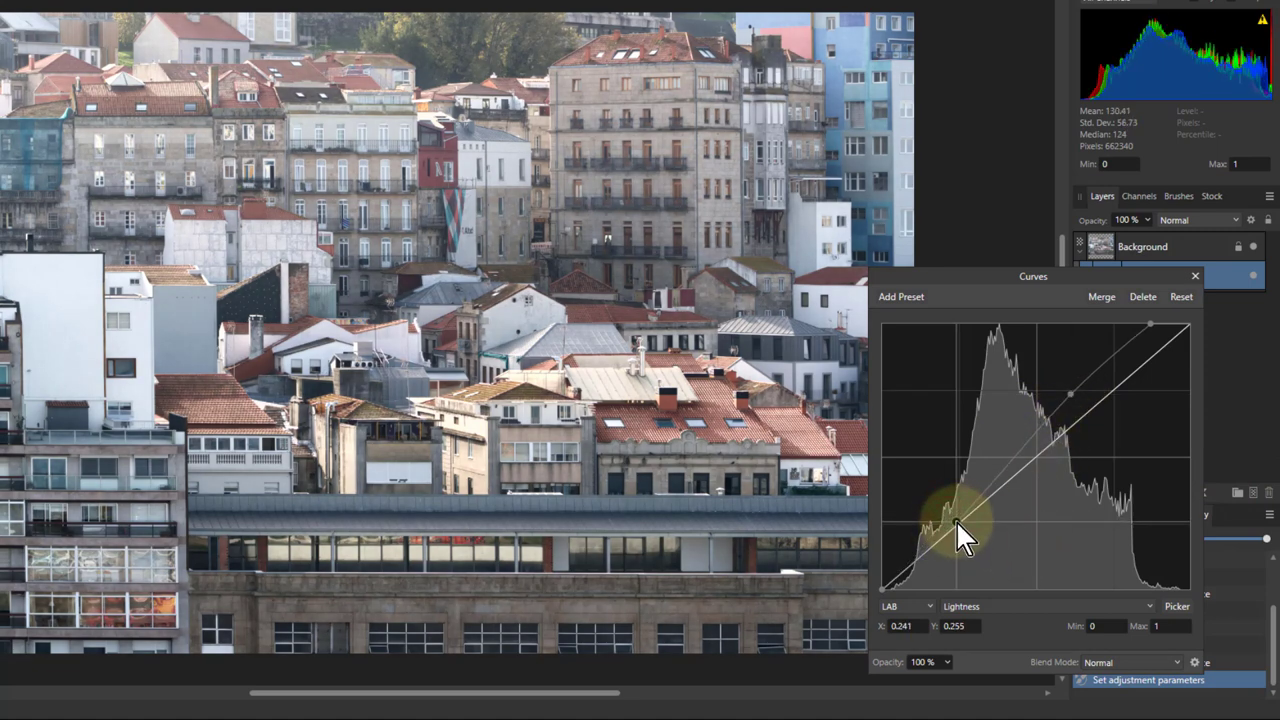
click(1070, 393)
drag(1070, 393, 1067, 398)
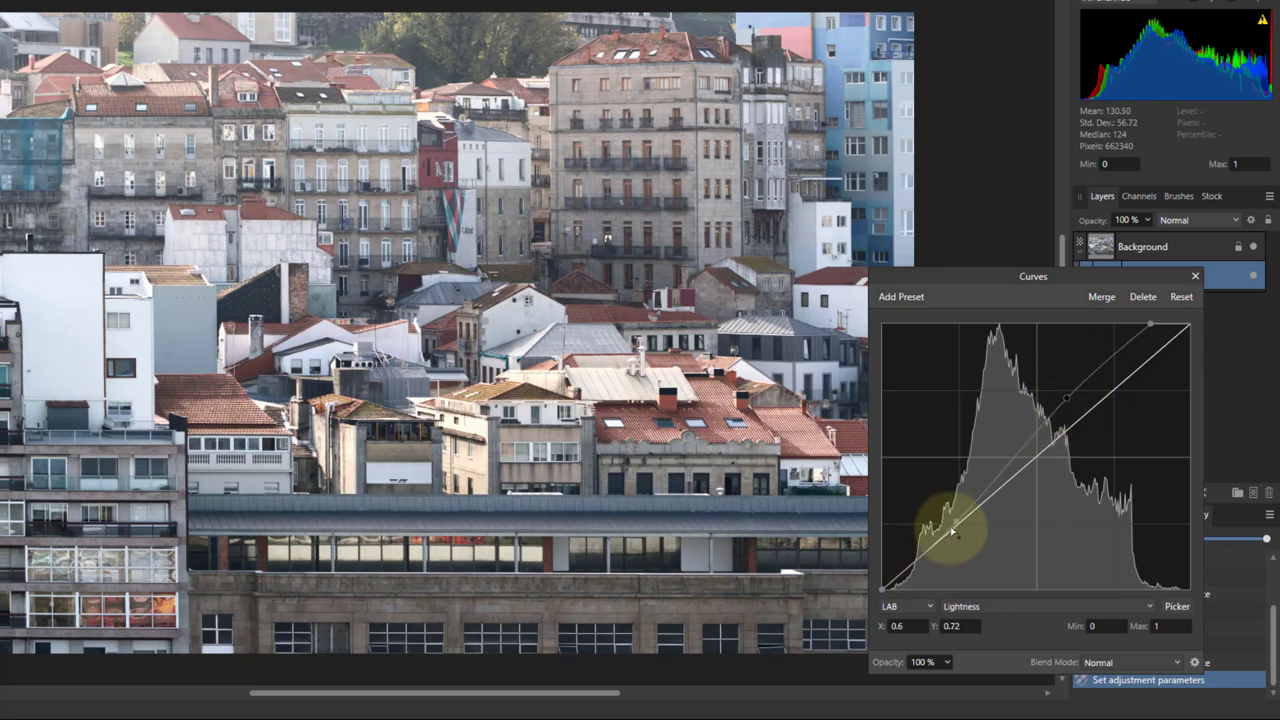
drag(955, 535, 922, 556)
click(1003, 477)
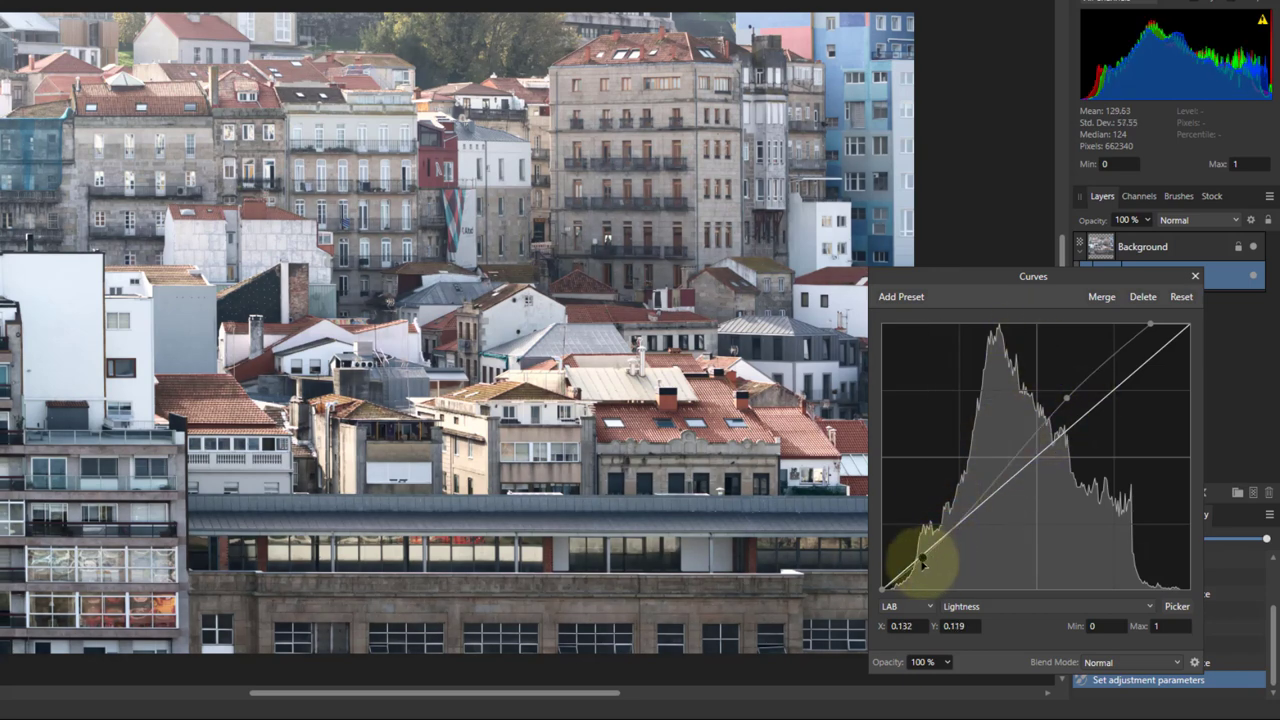
drag(922, 556, 935, 548)
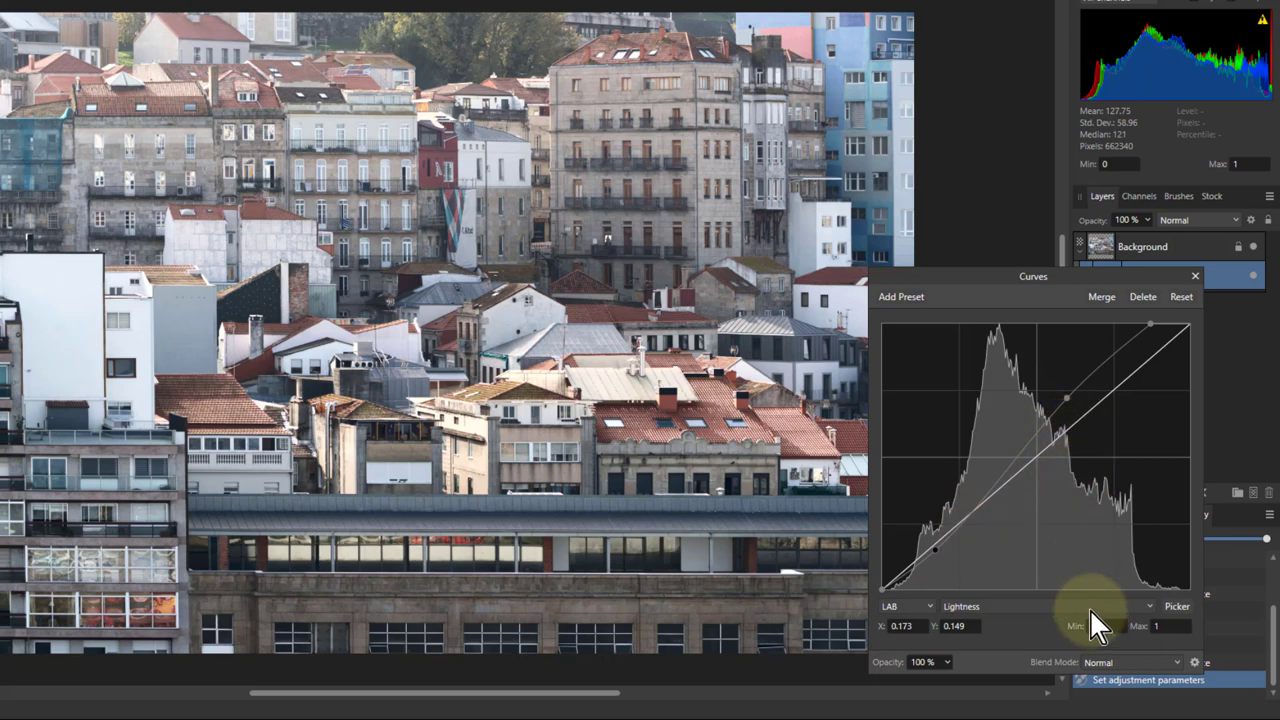
- Switch to the AOpponent channel and add a centre point at X 0.5, Y 0.5
click(1018, 607)
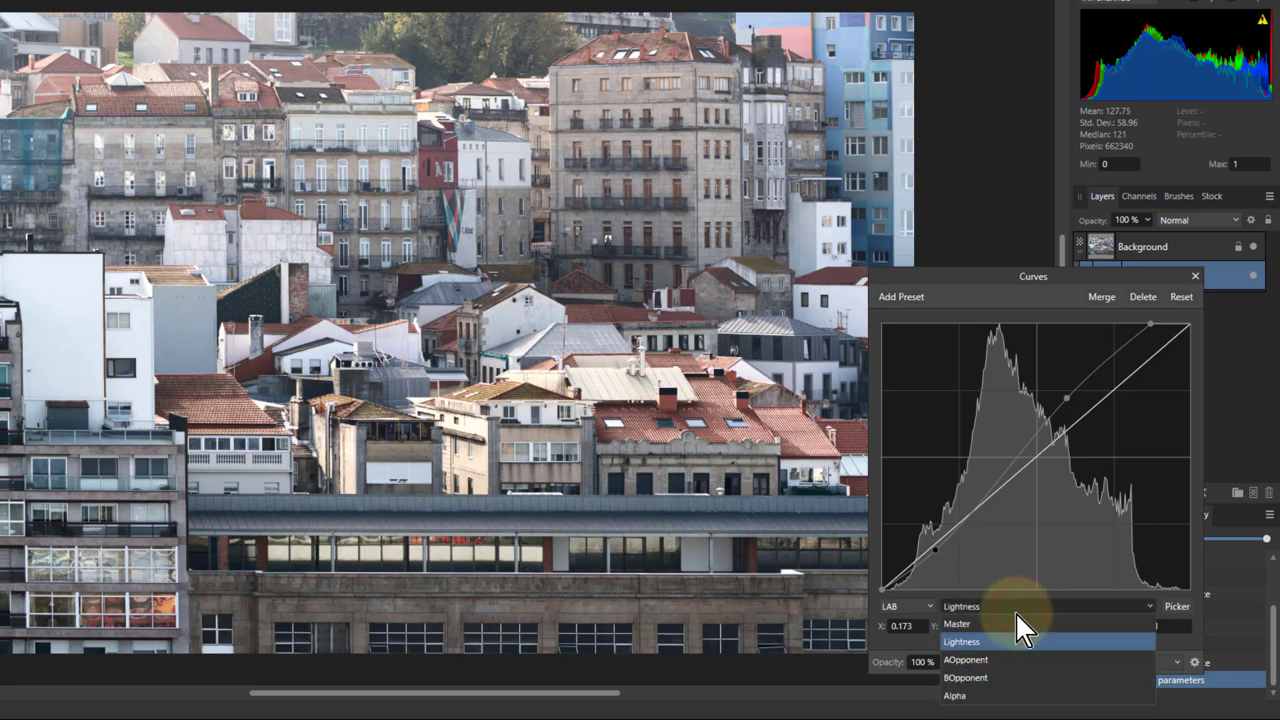
click(1001, 662)
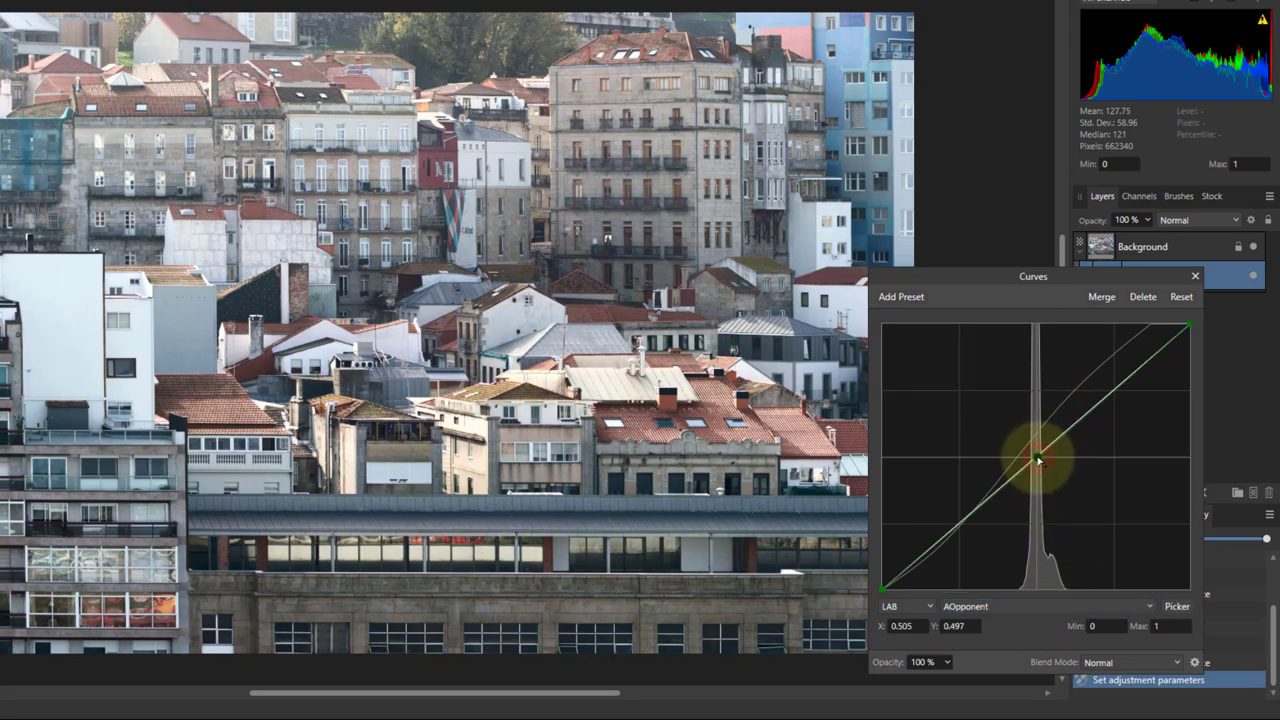
mouse_move(1039, 461)
mouse_down()
mouse_move(1023, 401)
mouse_move(1108, 515)
mouse_move(1035, 456)
mouse_up()
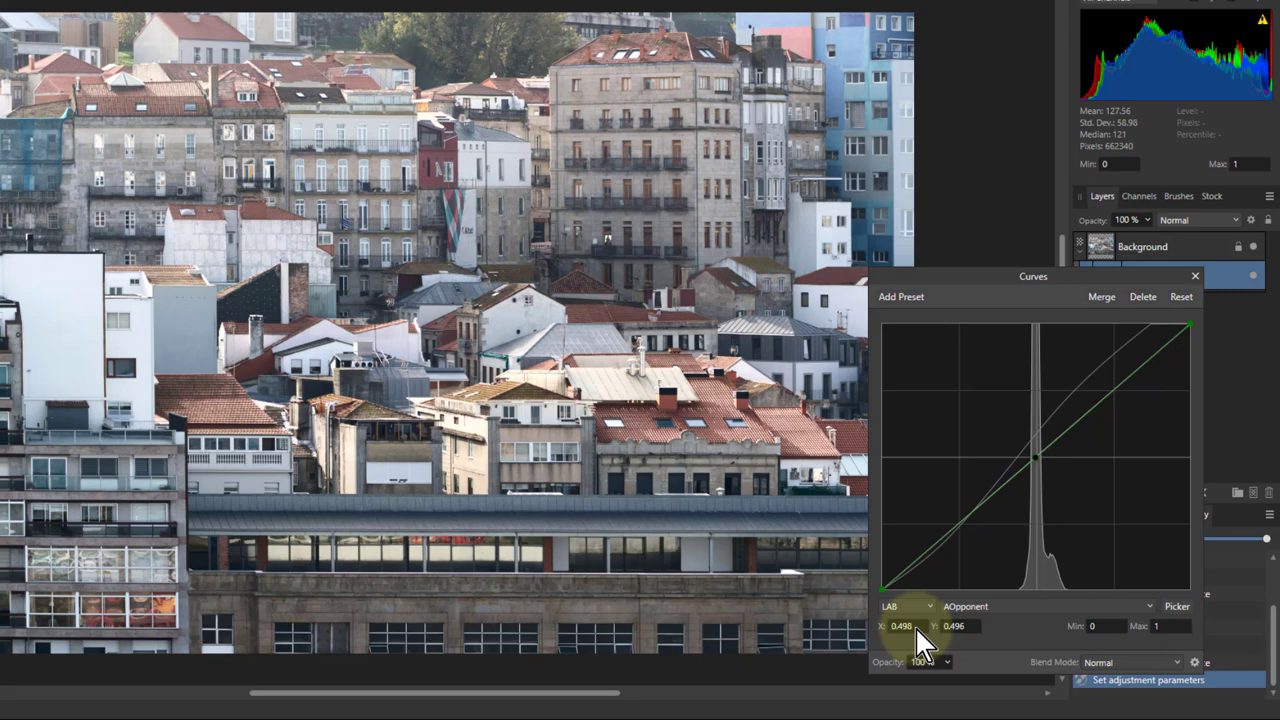
scroll(915, 626, up, 2)
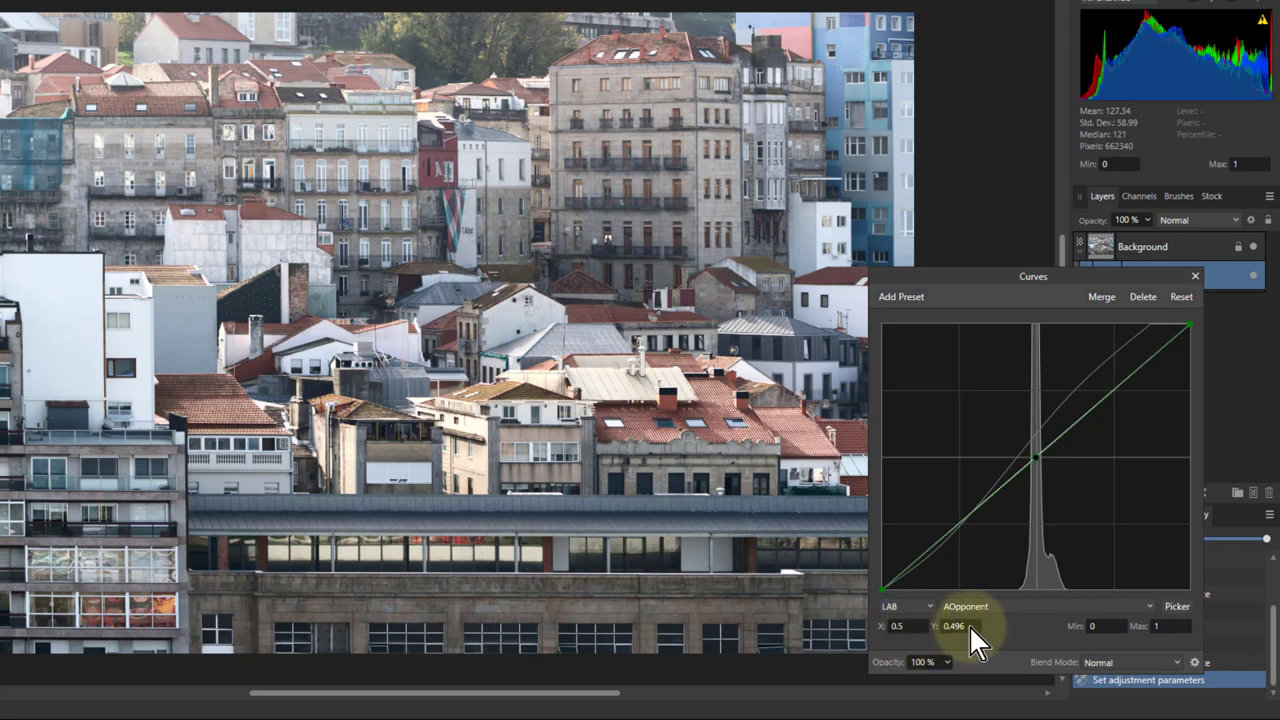
scroll(967, 626, up, 2)
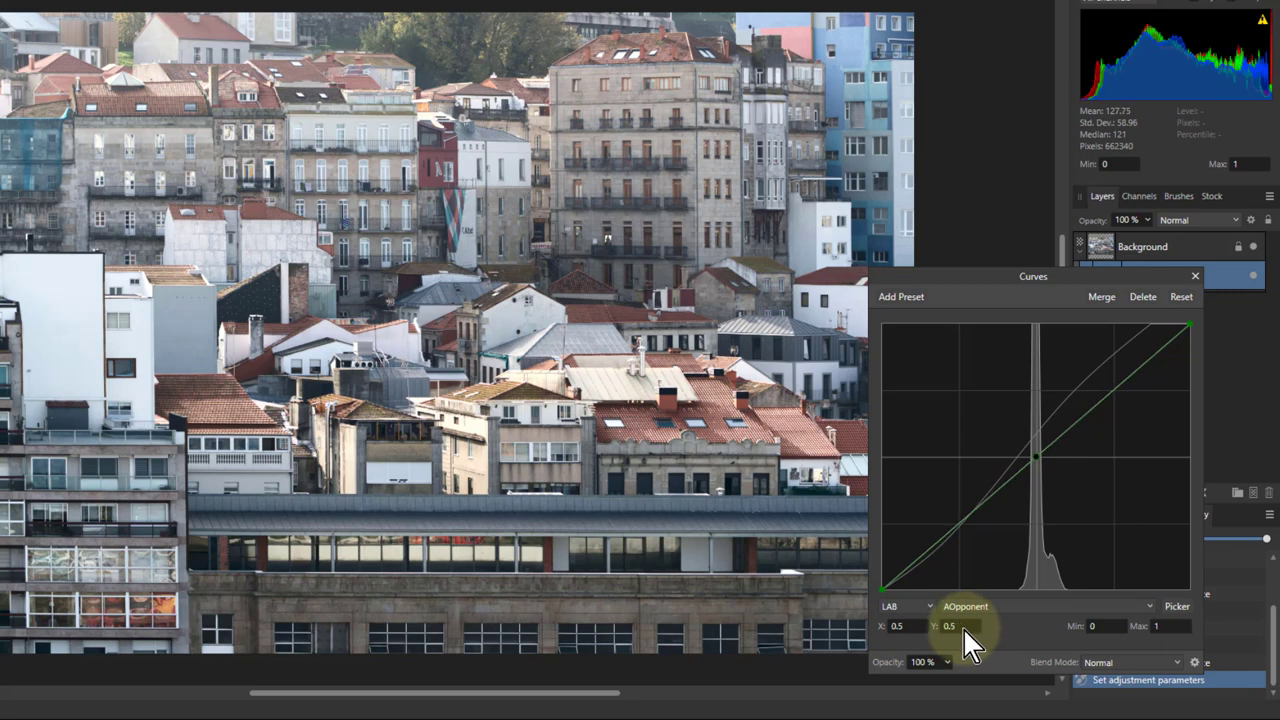
scroll(963, 627, up, 4)
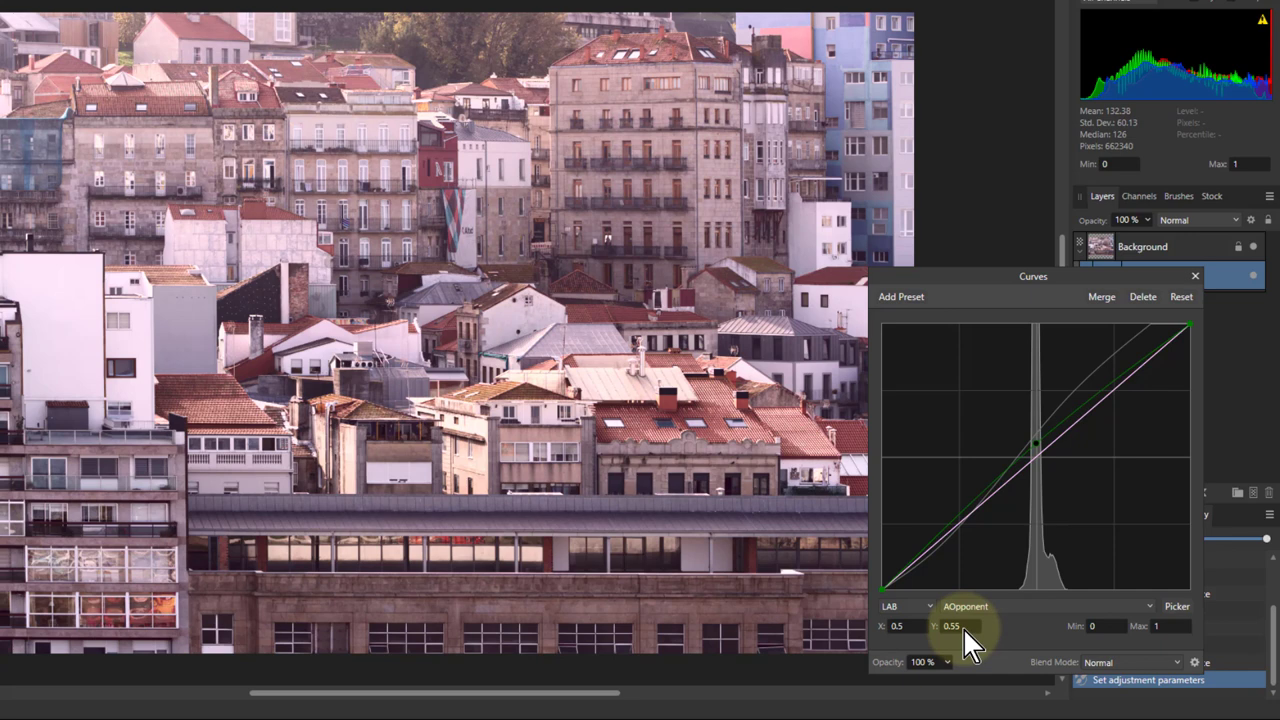
scroll(963, 627, up, 1)
scroll(963, 627, down, 3)
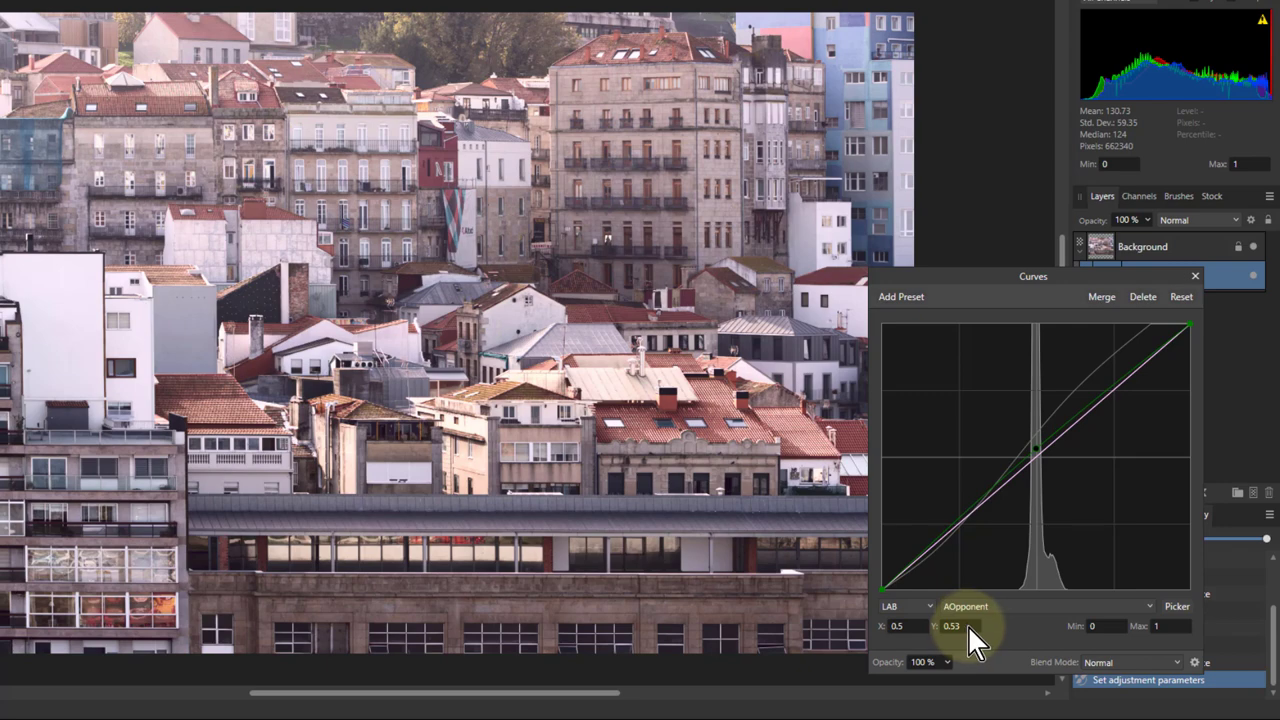
scroll(968, 627, up, 7)
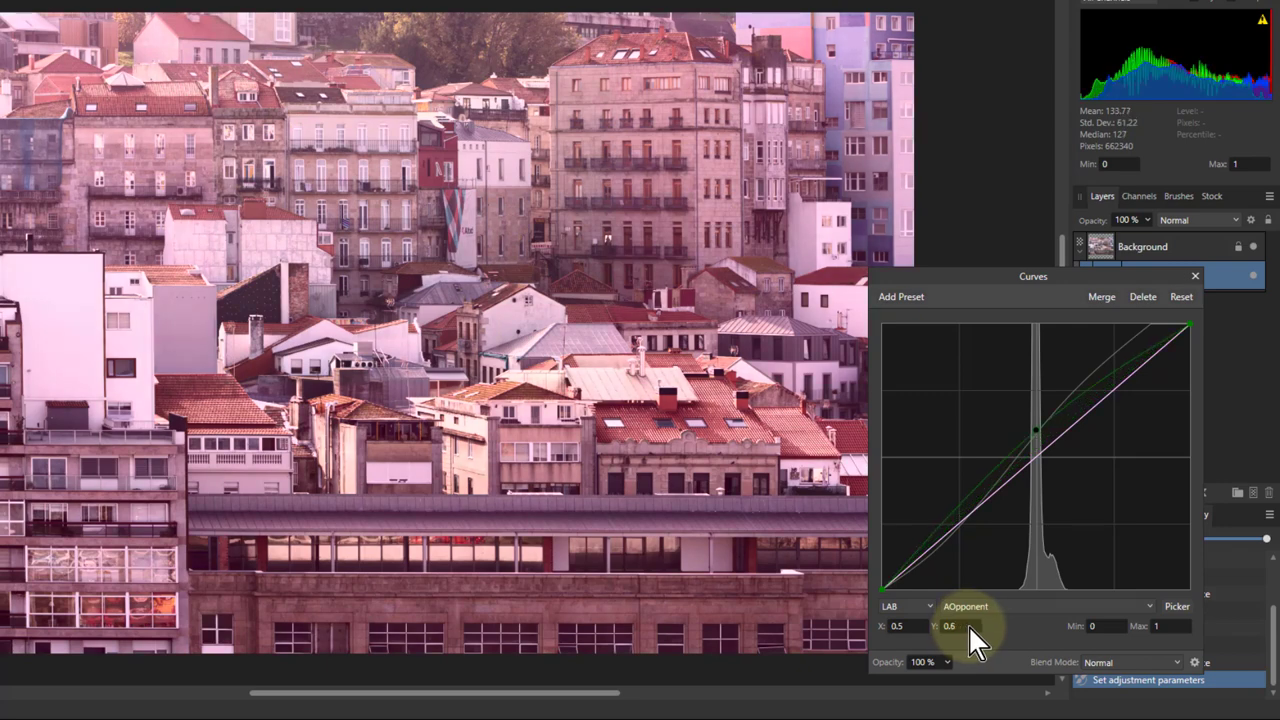
scroll(968, 625, down, 14)
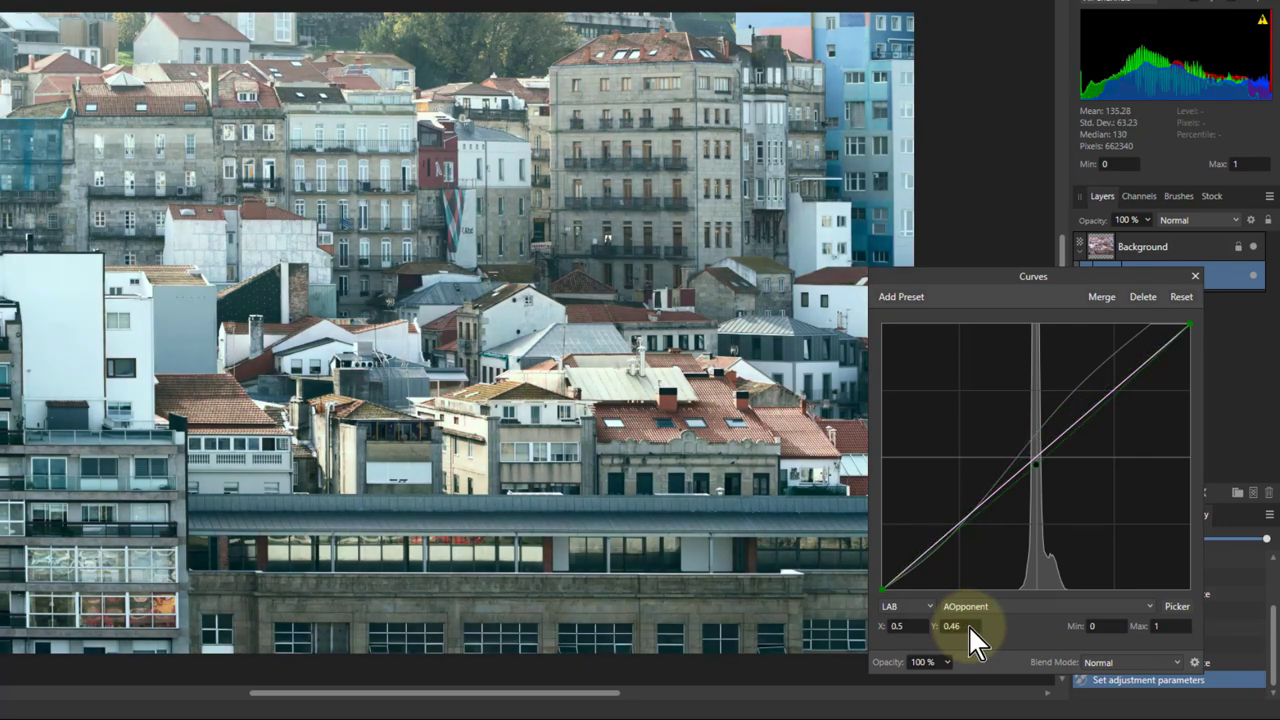
scroll(968, 625, up, 3)
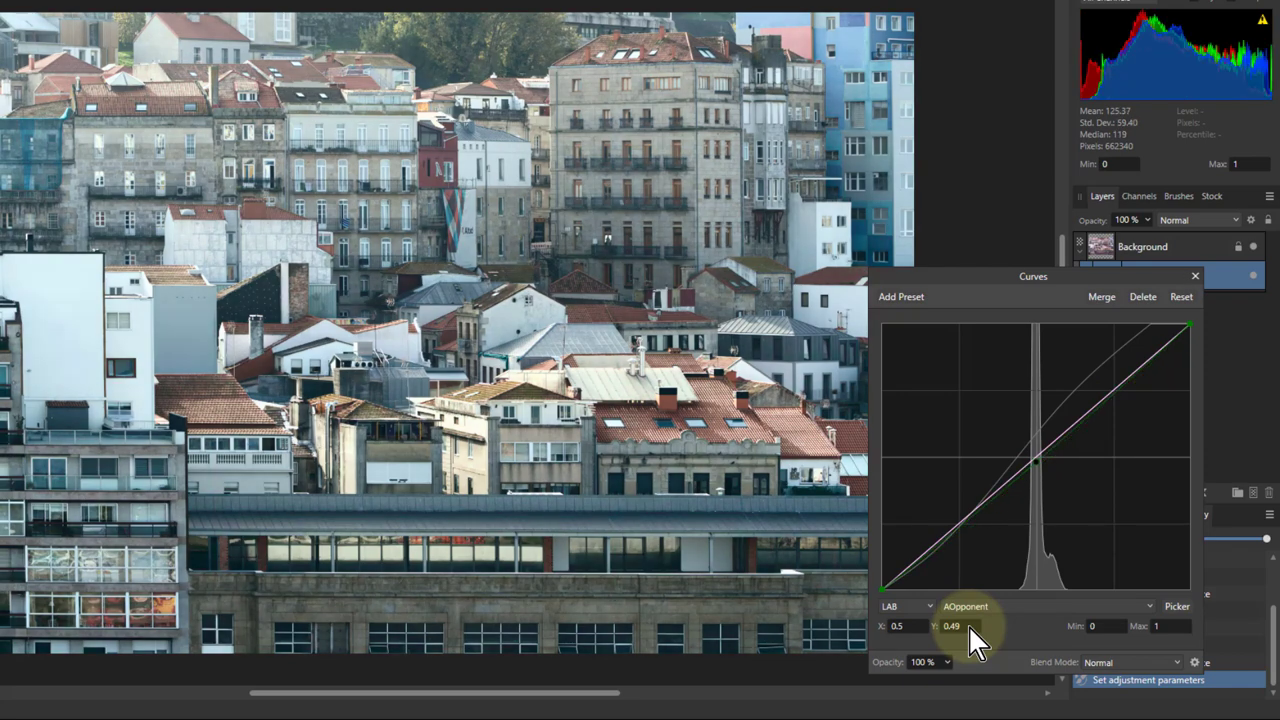
scroll(968, 625, up, 1)
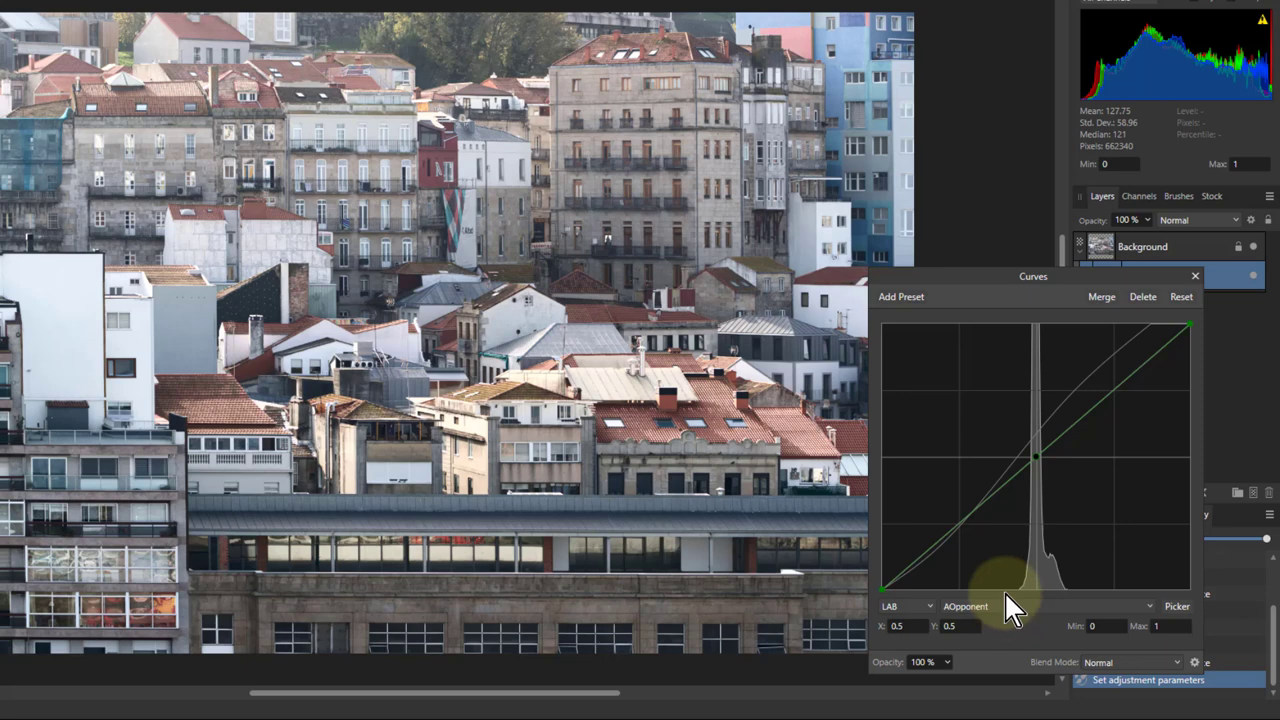
- Pull the AOpponent endpoints inward to X 0.147 and X 0.856, removing the extra point
click(882, 589)
drag(884, 590, 947, 371)
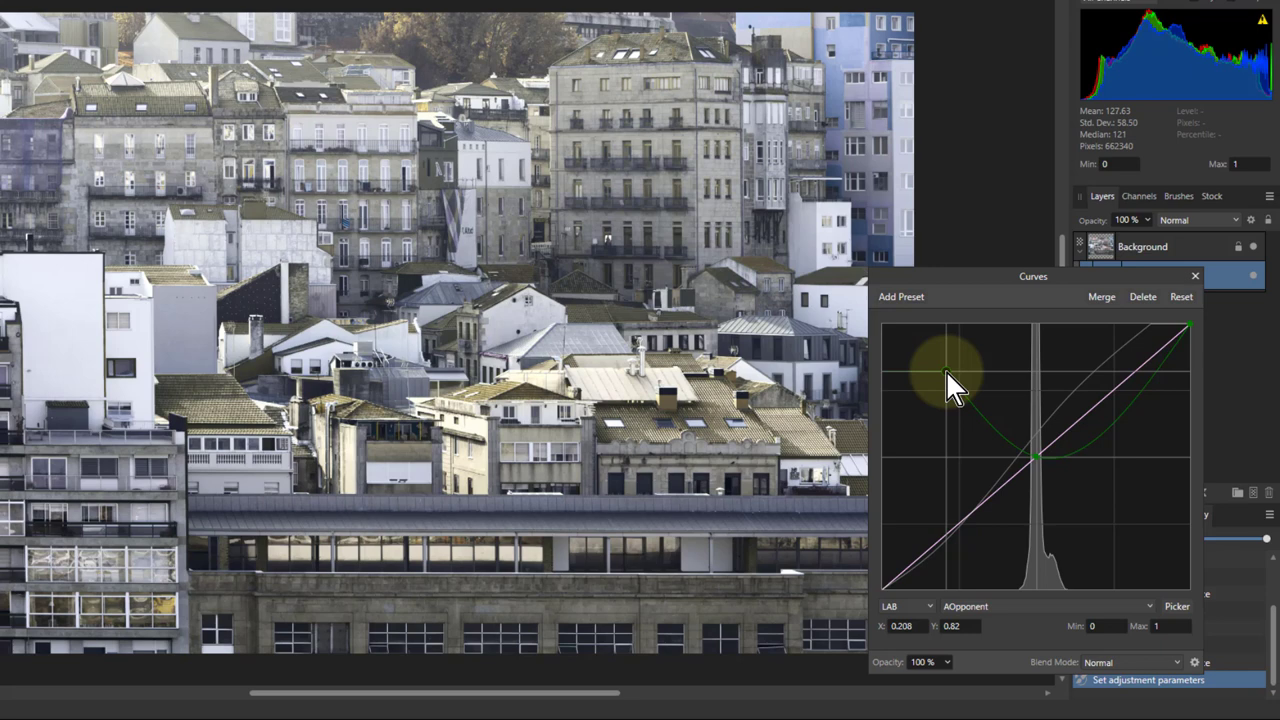
drag(947, 371, 1004, 585)
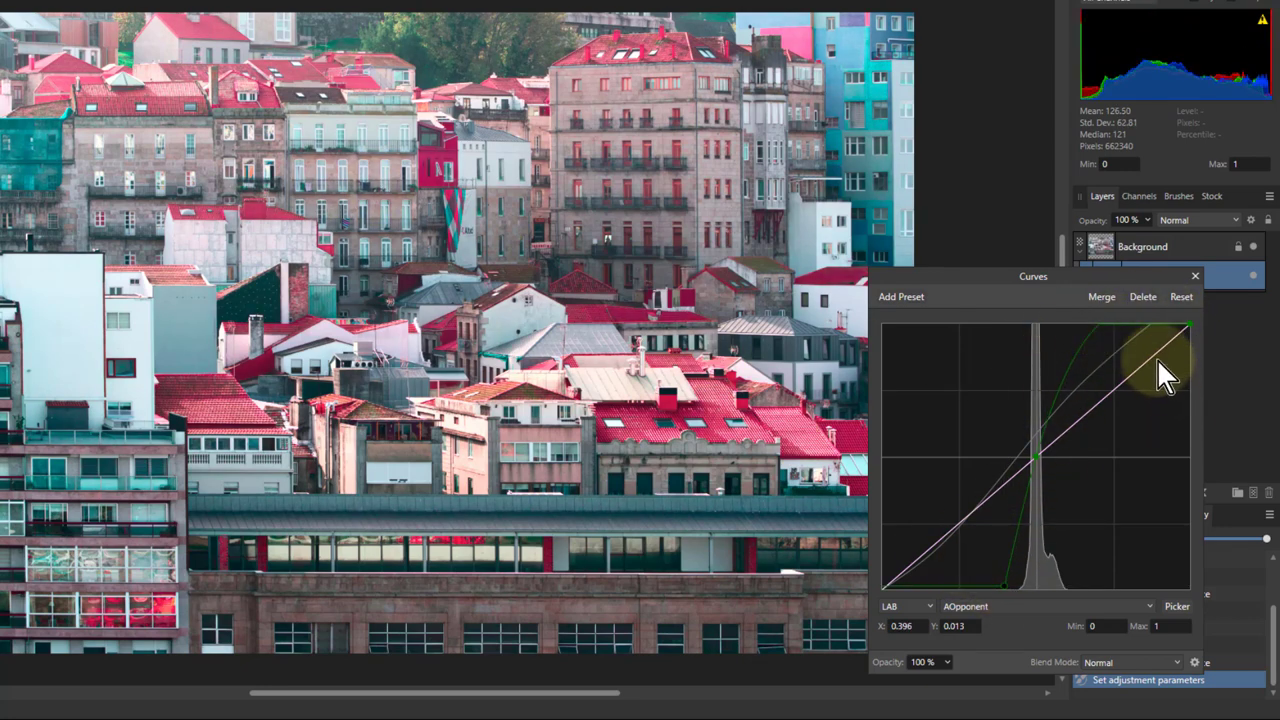
mouse_move(1093, 337)
mouse_down()
mouse_move(1117, 336)
mouse_move(1096, 362)
mouse_up()
drag(1005, 590, 942, 594)
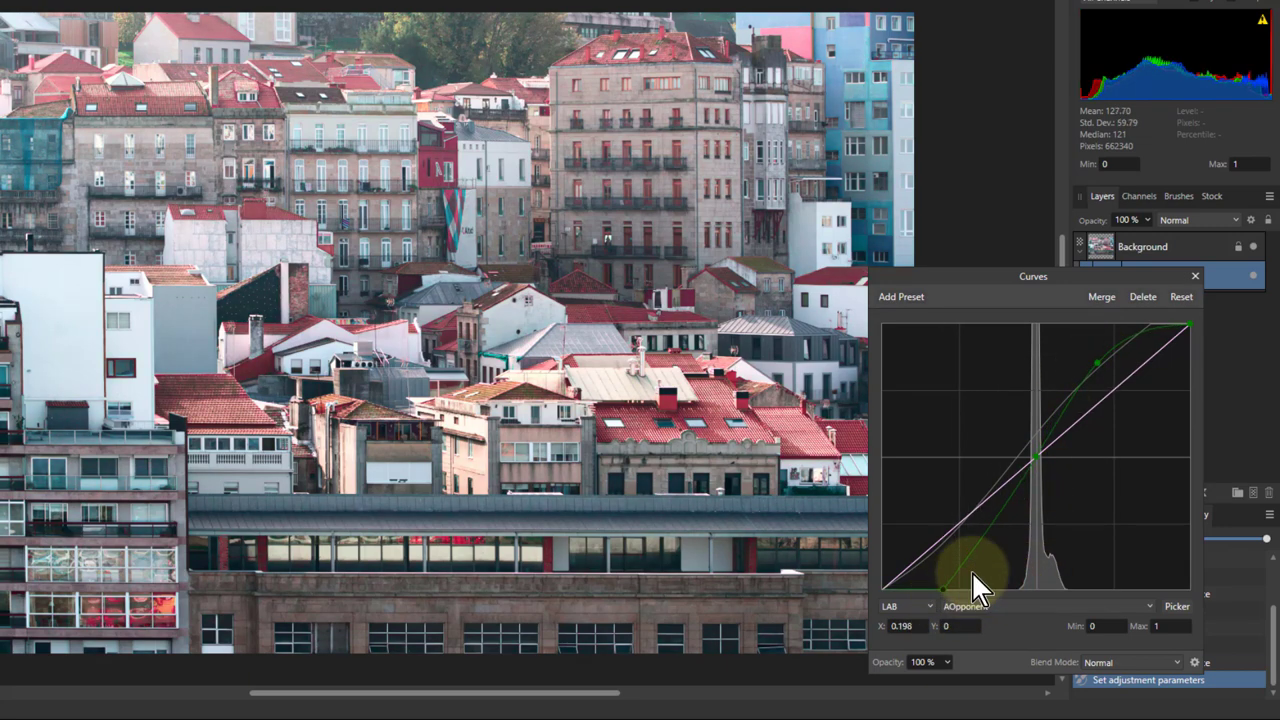
click(1098, 362)
drag(1098, 362, 945, 595)
drag(953, 591, 946, 589)
drag(1190, 326, 1147, 322)
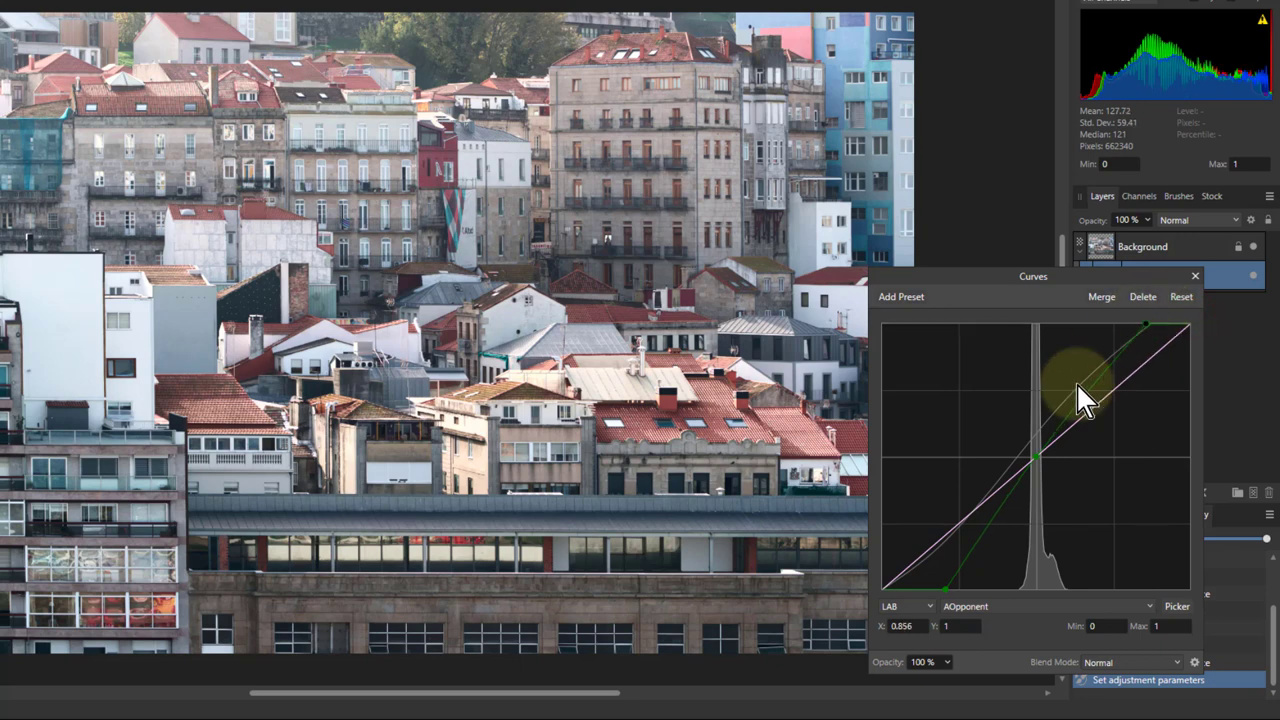
drag(946, 589, 927, 588)
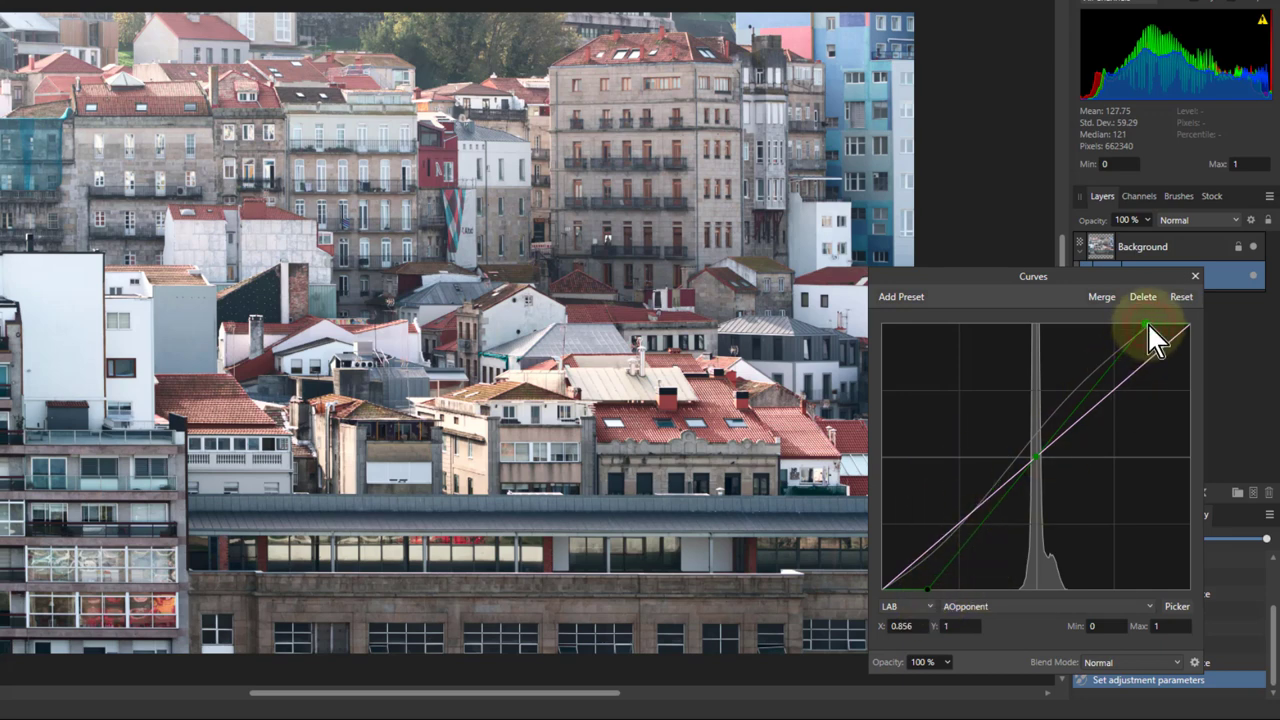
- Switch to the BOpponent channel and add a centre point with output 0.5
click(974, 606)
click(971, 690)
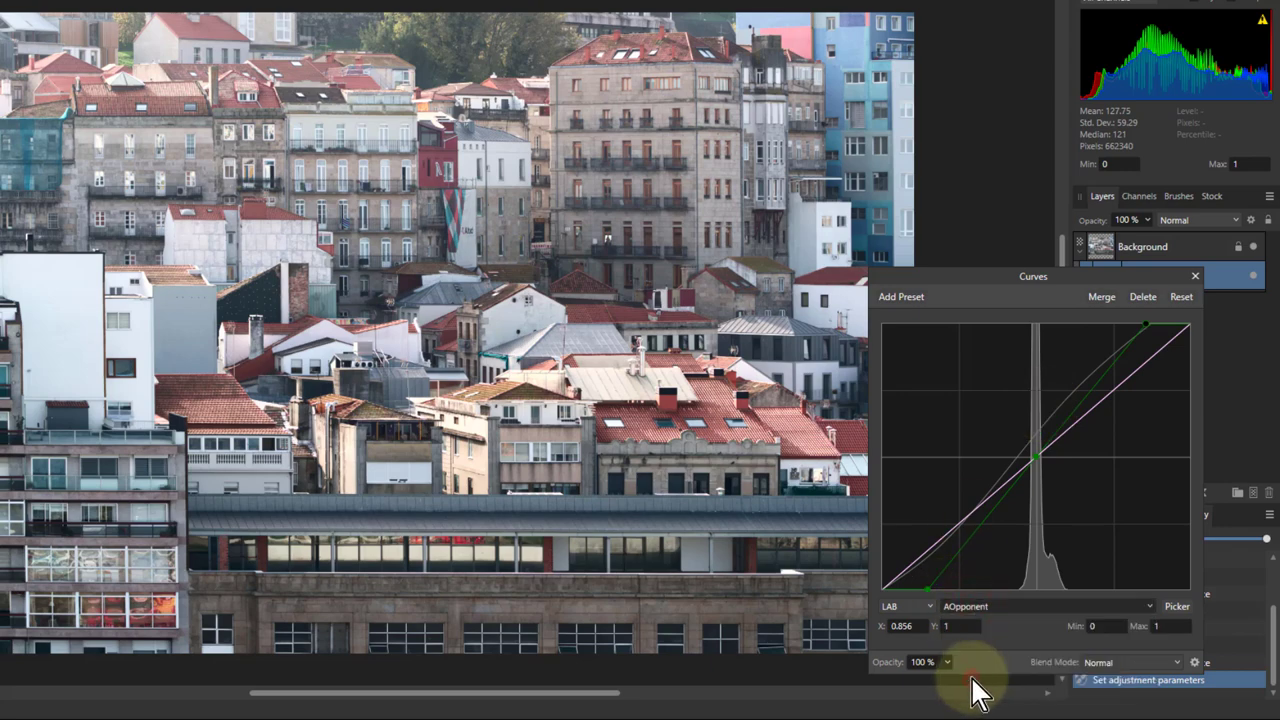
mouse_move(1034, 452)
mouse_down()
mouse_move(1015, 420)
mouse_move(1103, 497)
mouse_move(1030, 490)
mouse_move(1037, 458)
mouse_up()
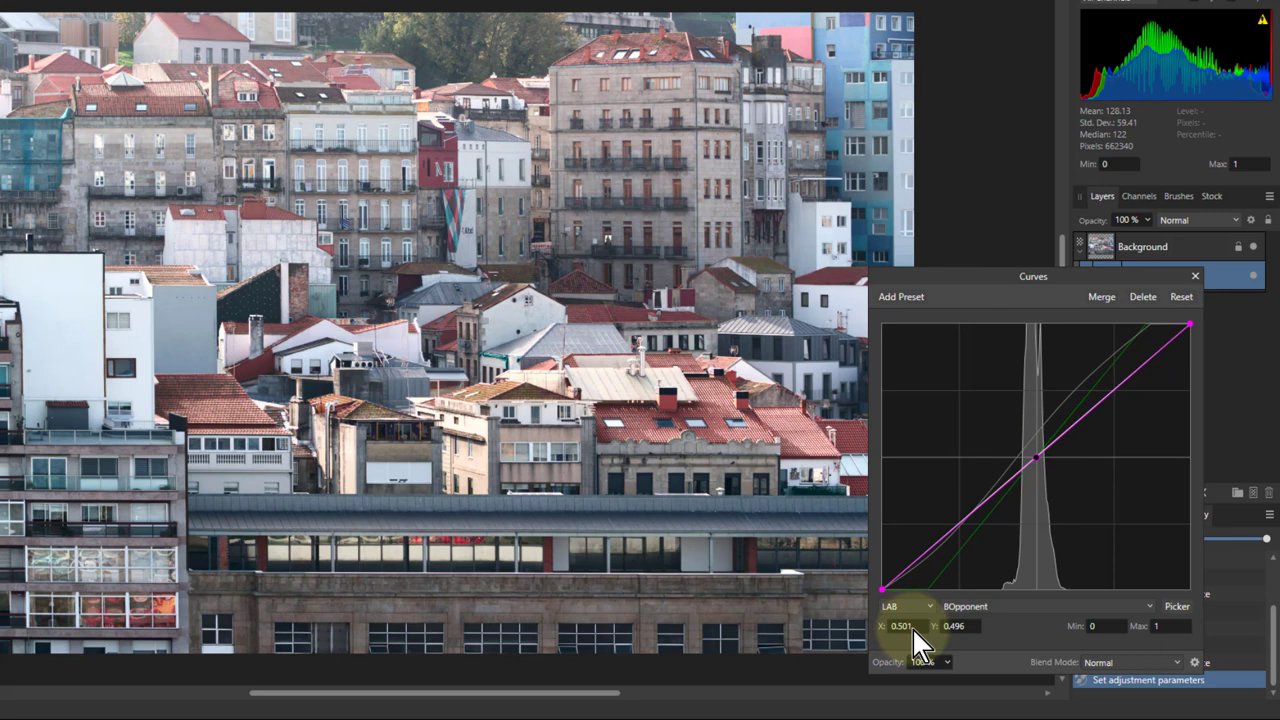
text(0.5)
key(Return)
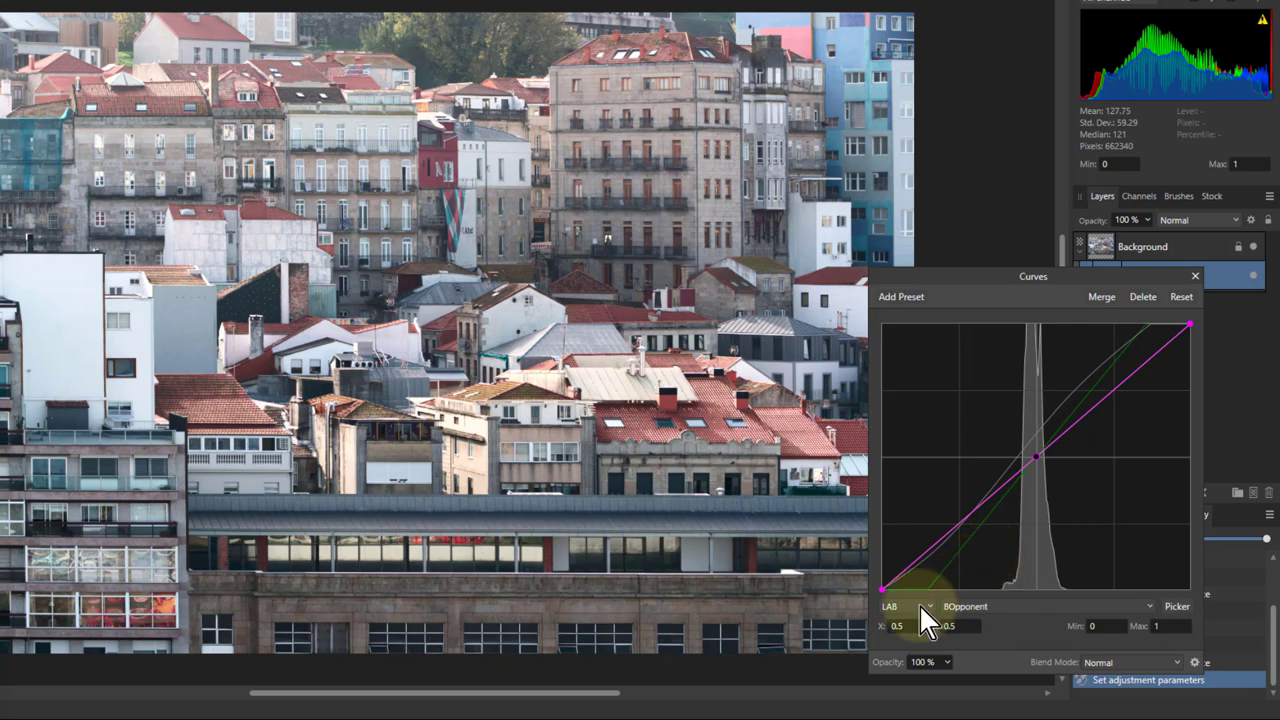
- Pull the BOpponent endpoints inward, the top one to X 0.897
click(884, 589)
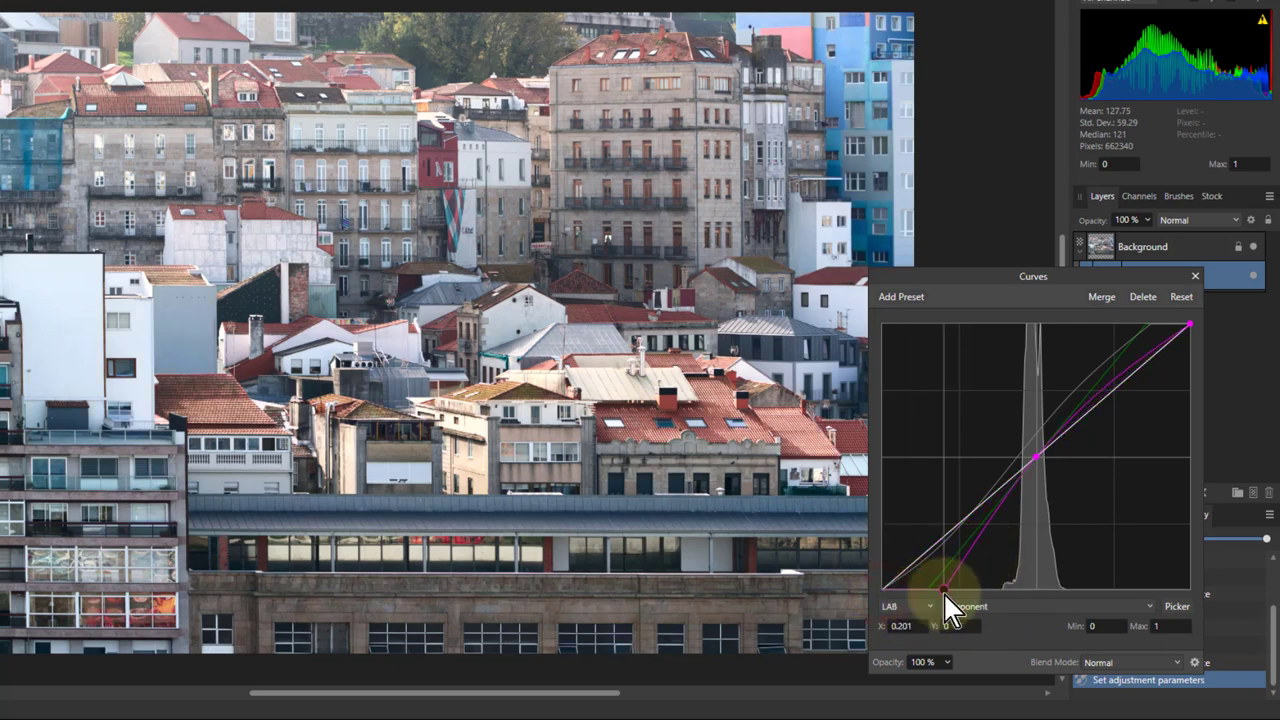
drag(889, 594, 936, 622)
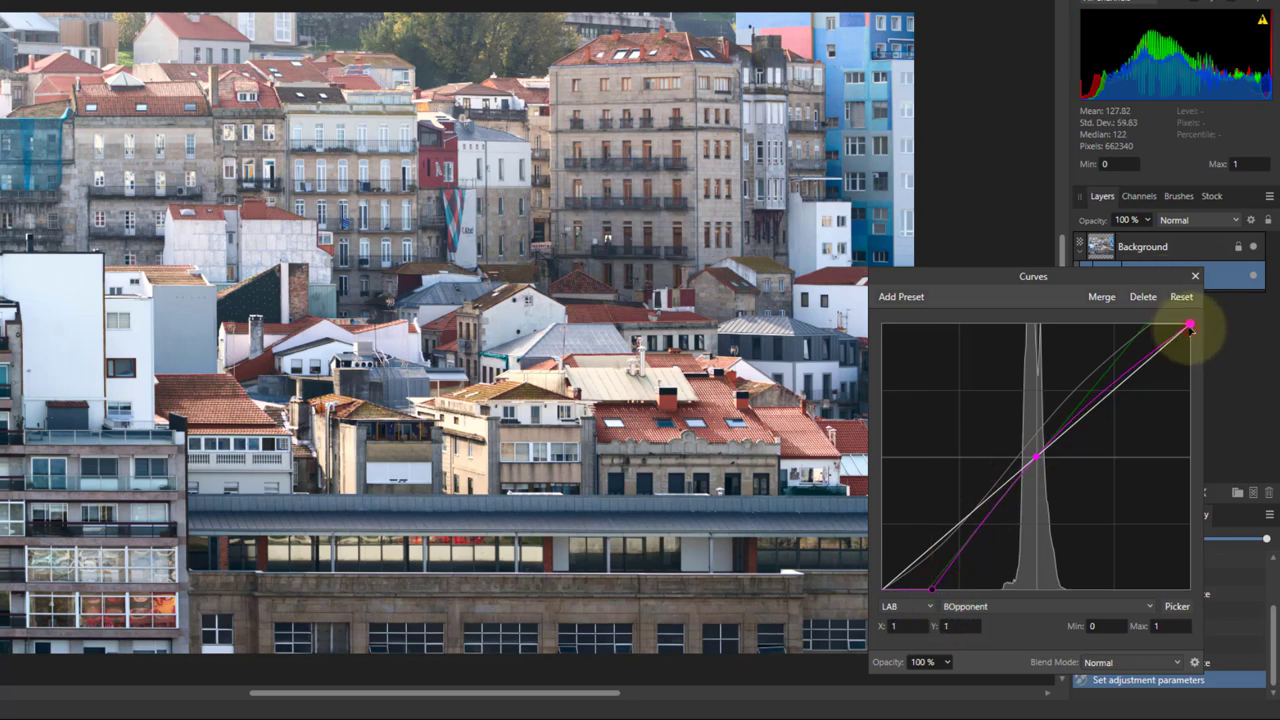
drag(1211, 321, 1159, 299)
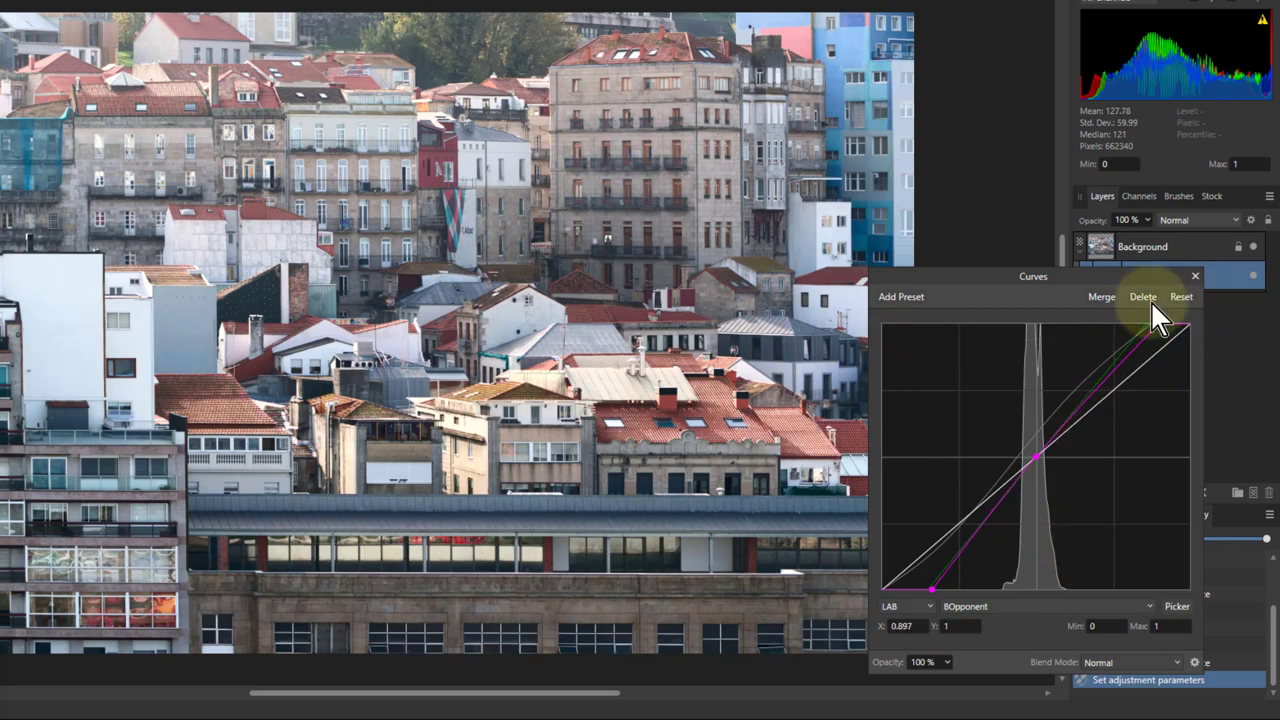
drag(1131, 282, 1076, 303)
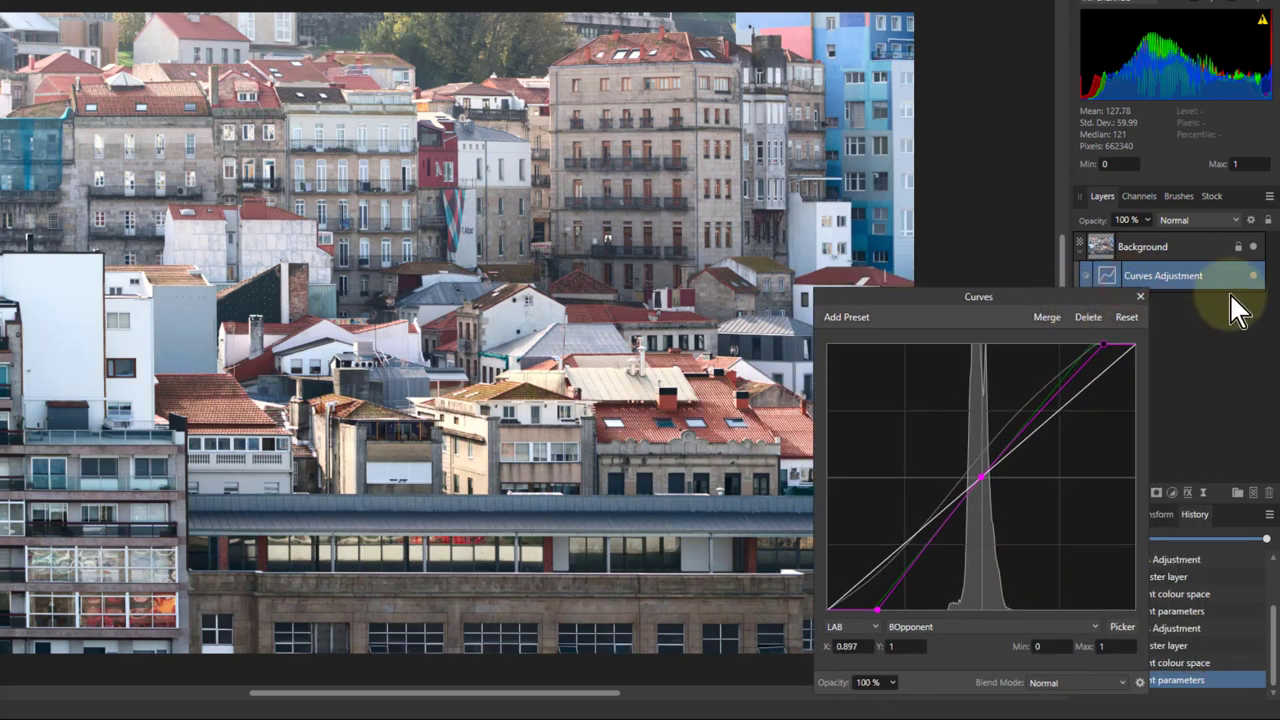
- Toggle the Curves Adjustment layer off and on to compare the cityscape before and after
click(1253, 276)
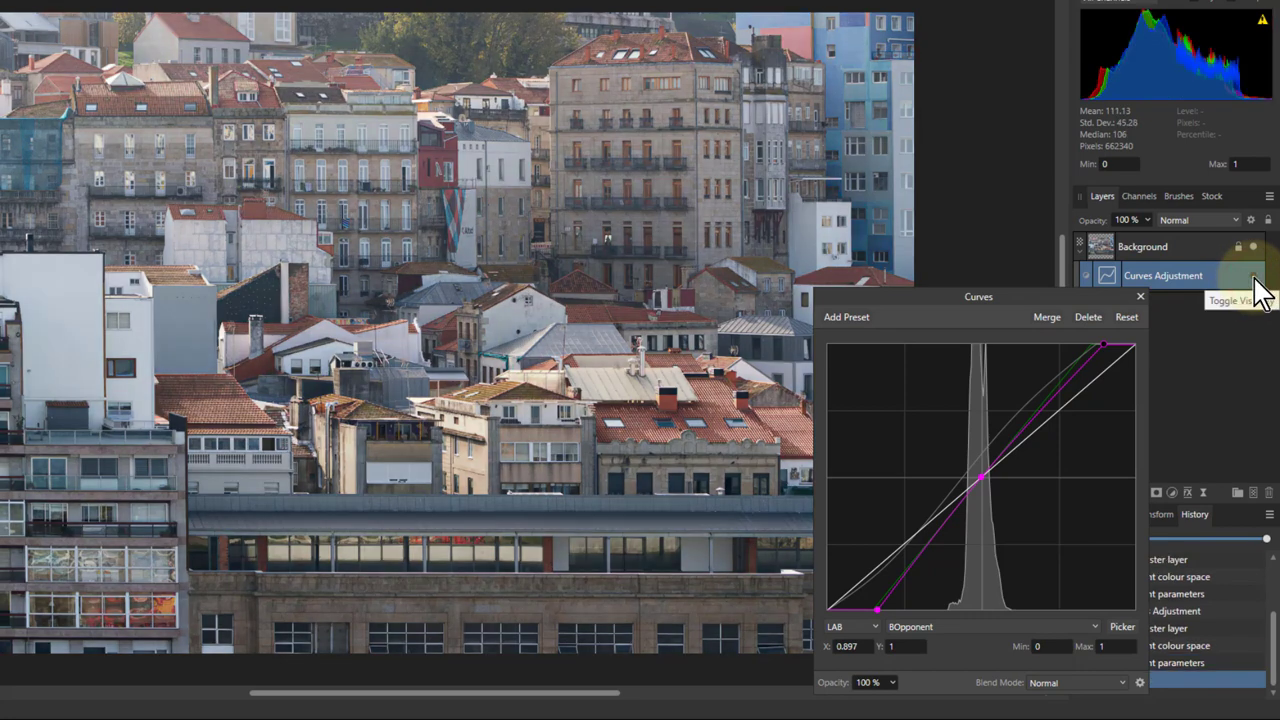
click(1253, 277)
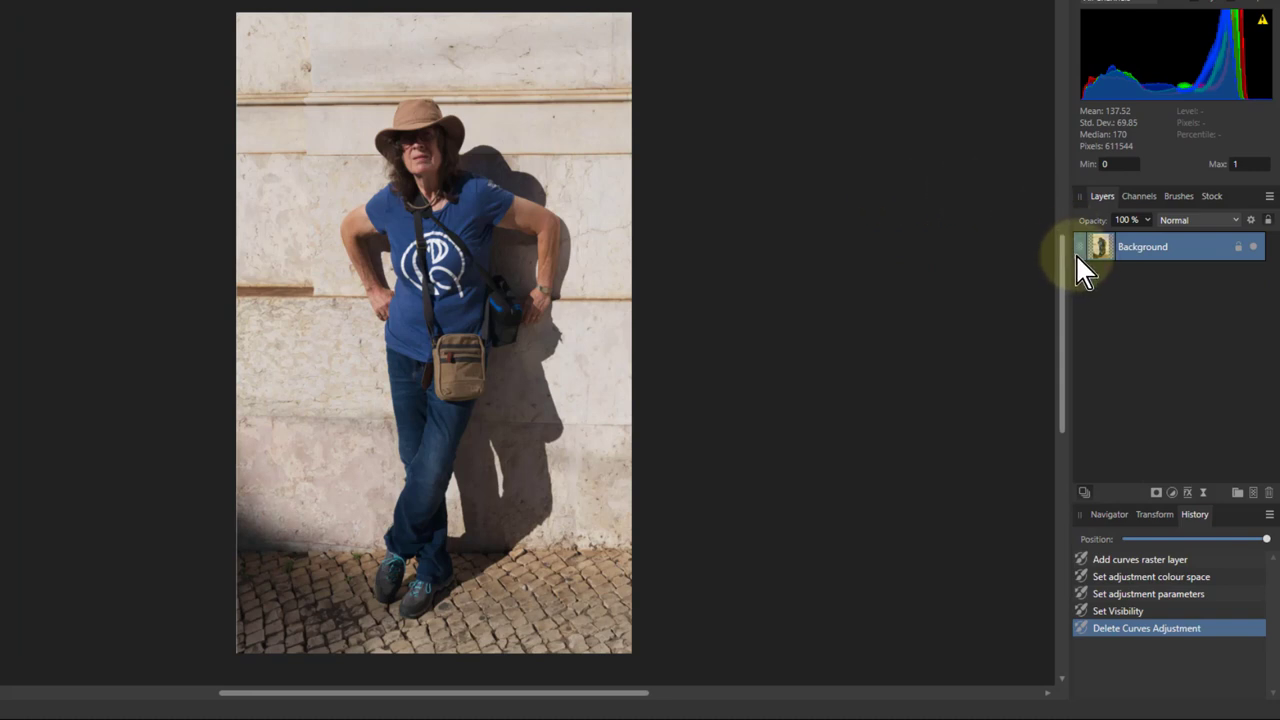
- Add a Curves layer to the portrait, switching RGB to LAB and selecting the Lightness channel
click(1175, 491)
click(1145, 305)
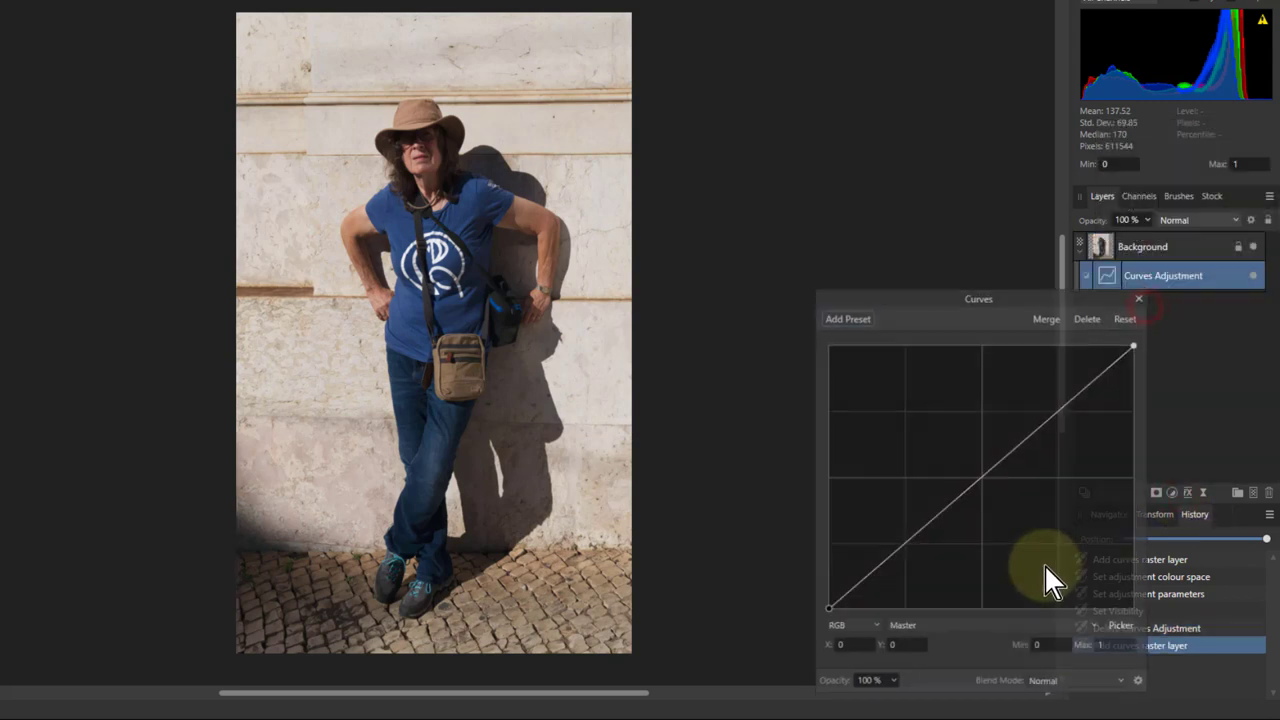
click(849, 628)
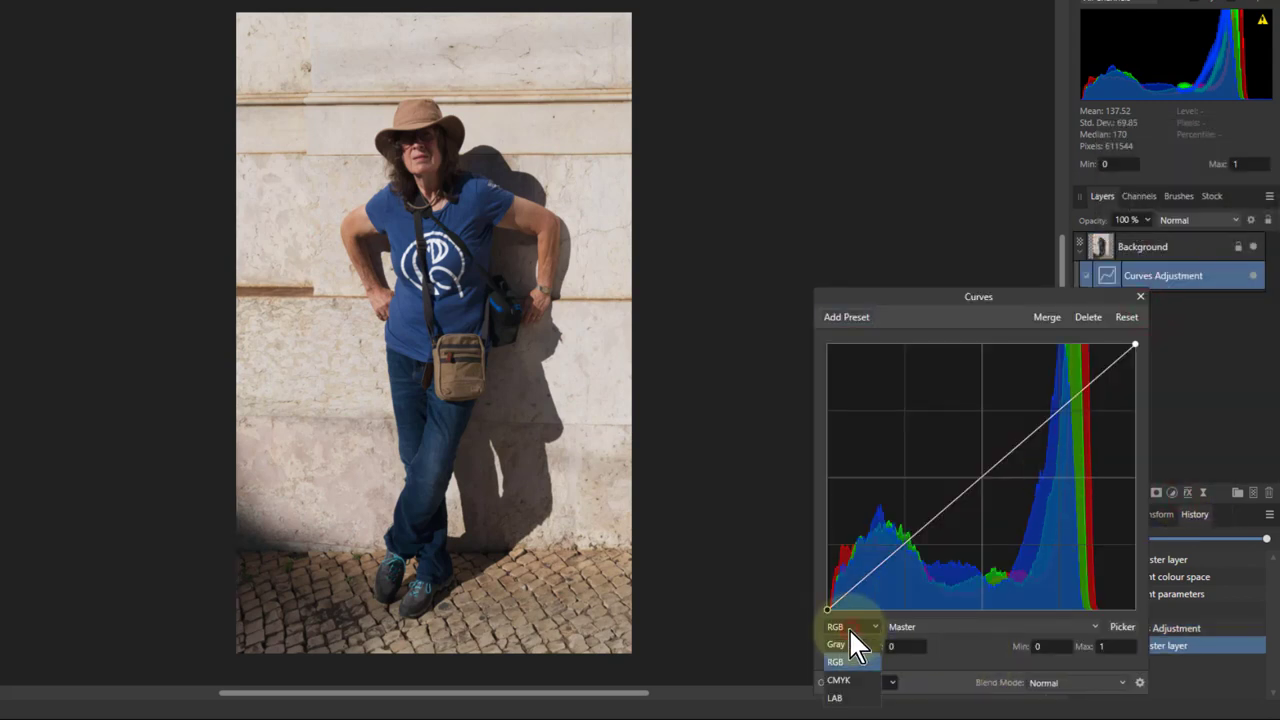
click(836, 697)
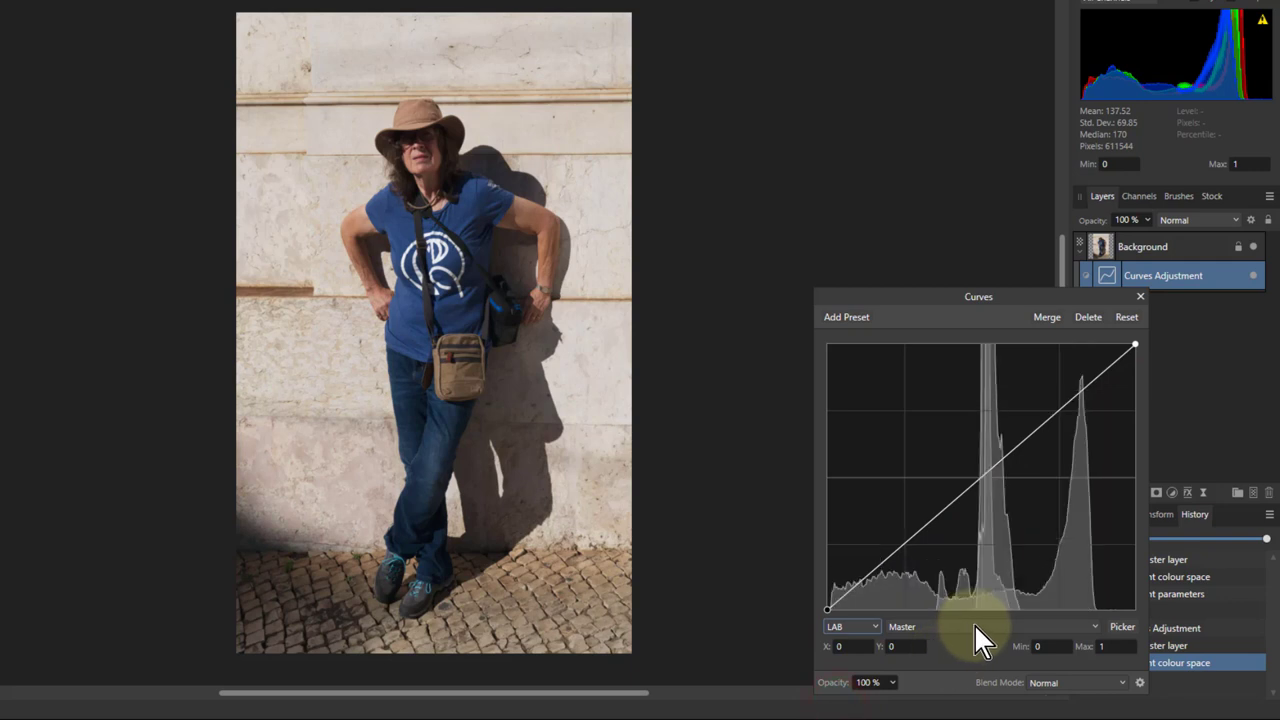
click(959, 627)
click(950, 556)
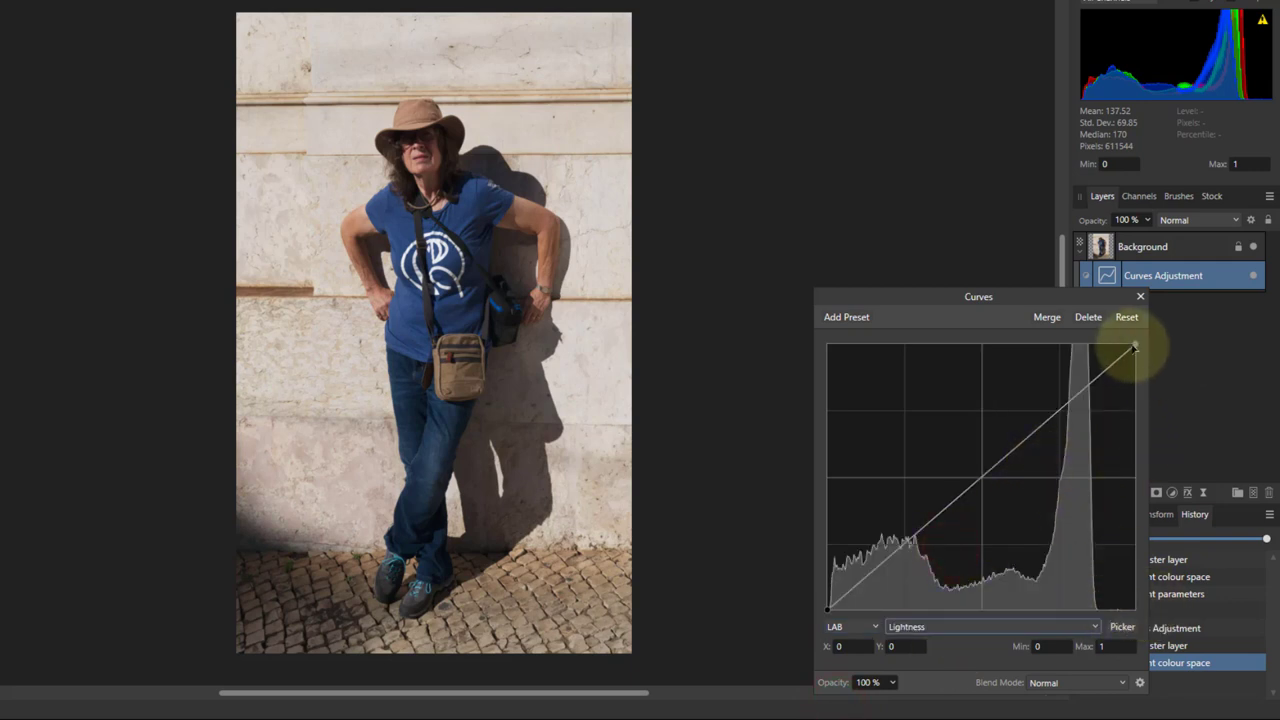
- Pull the Lightness white point inward and raise a shadow point and a midtone point
drag(1134, 345, 1098, 333)
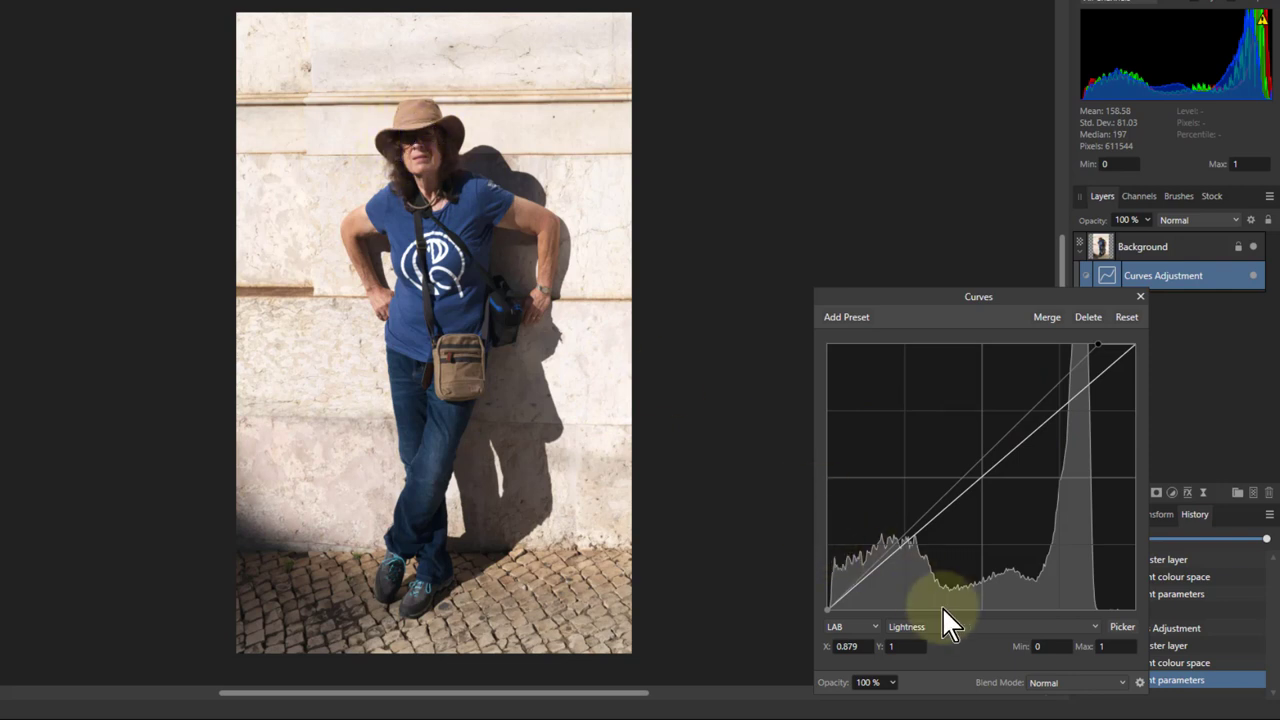
drag(878, 560, 870, 533)
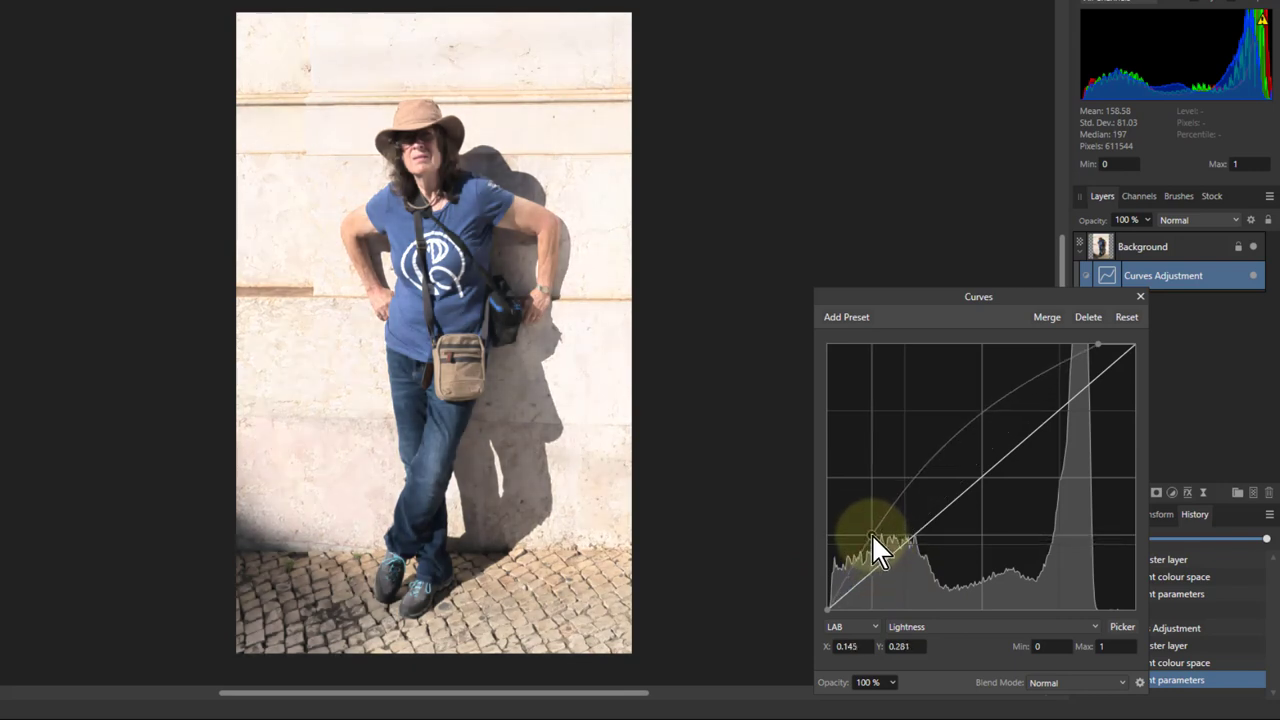
drag(981, 414, 1016, 425)
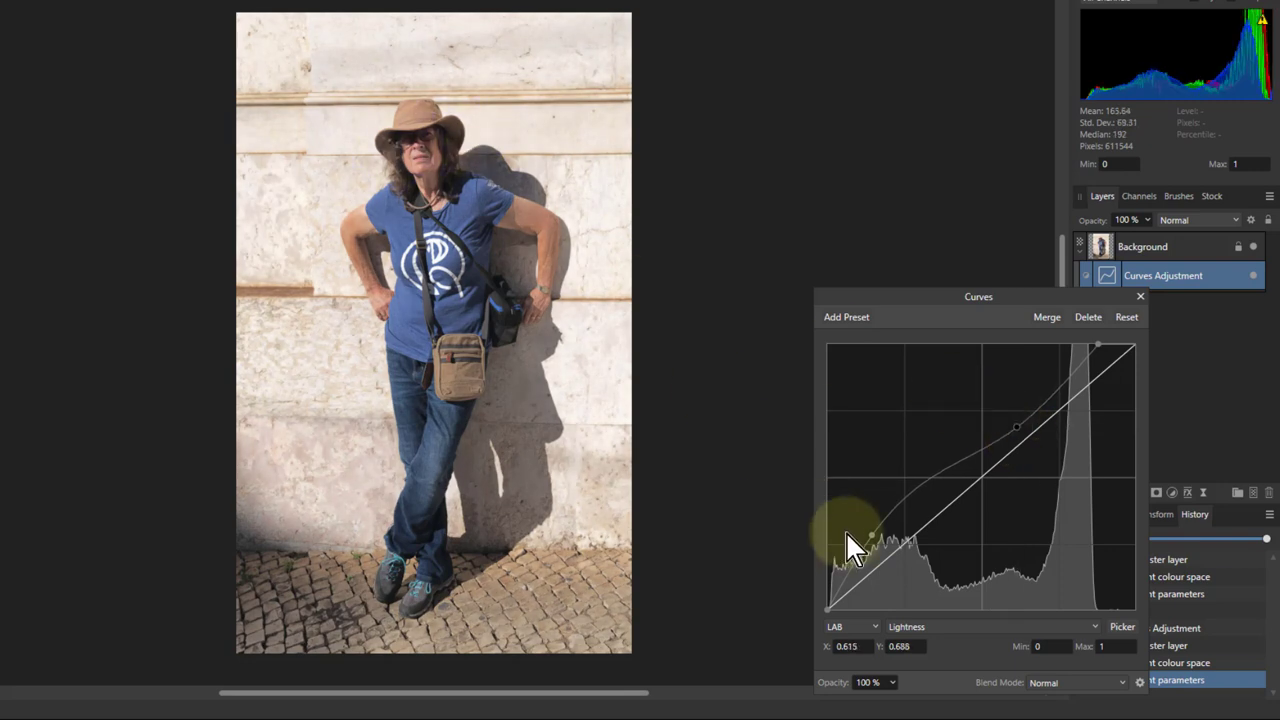
click(966, 627)
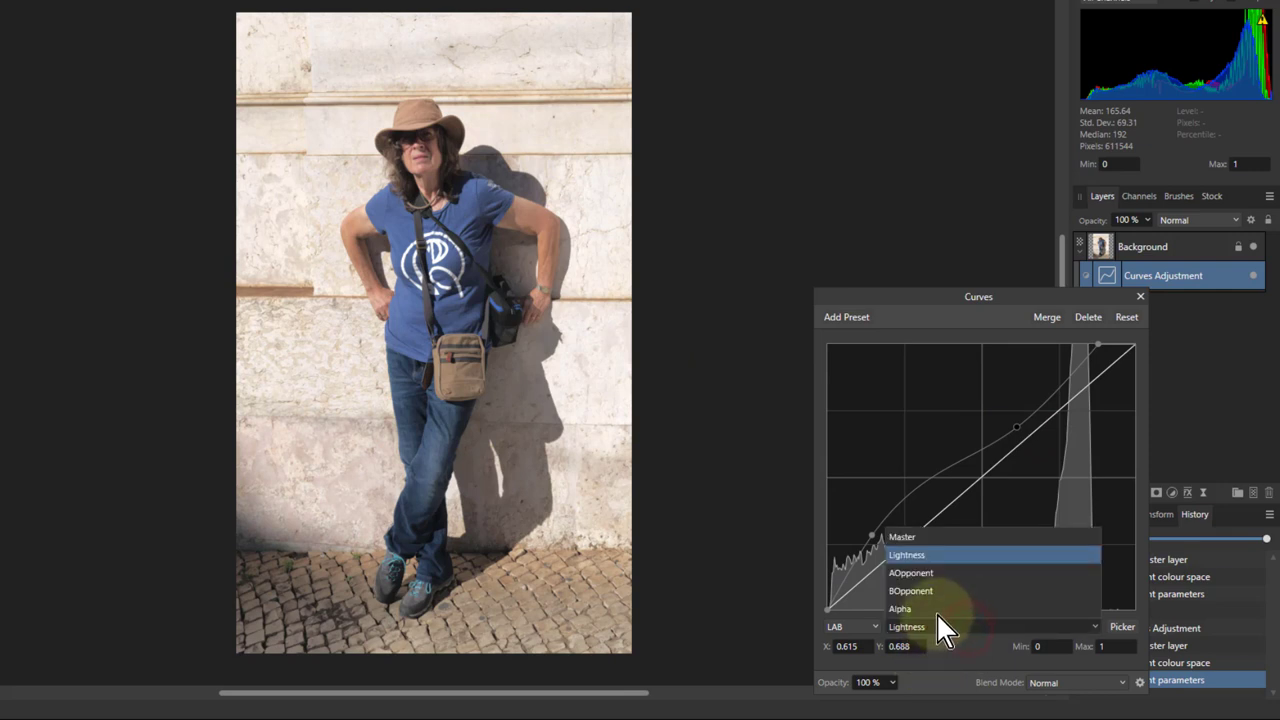
- Switch to AOpponent and add a centre point at X 0.5, Y 0.5
click(934, 572)
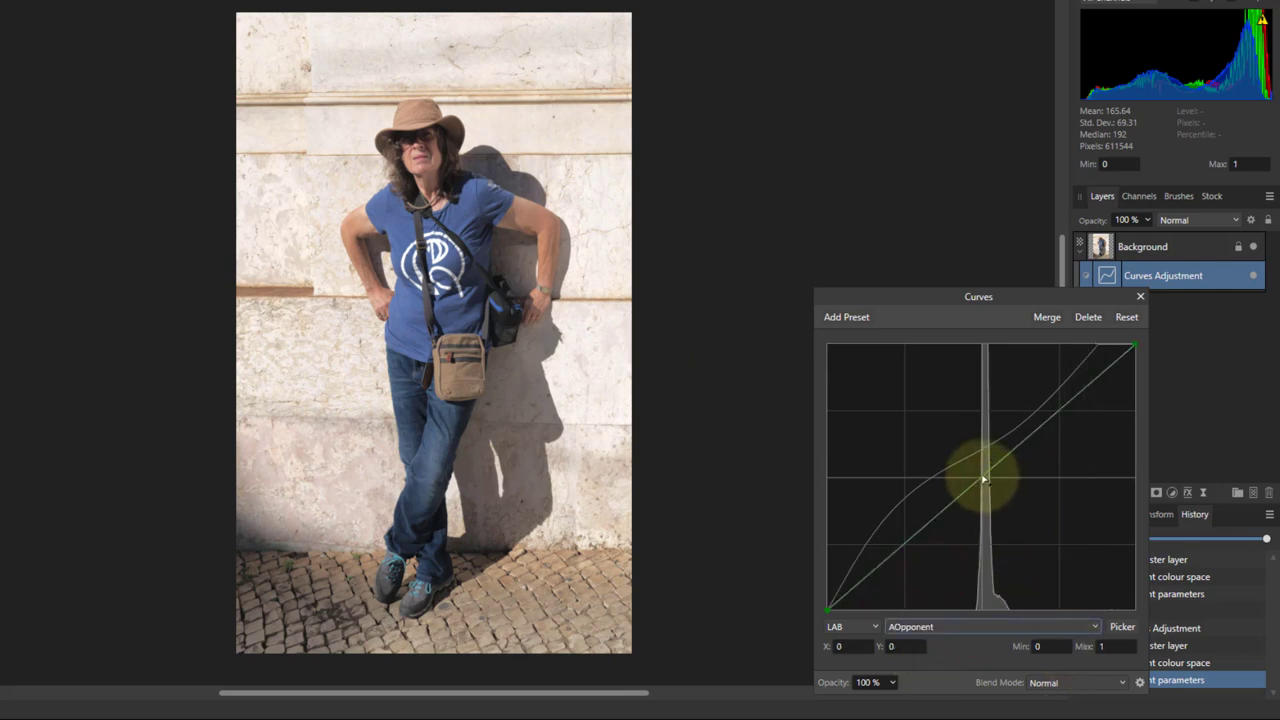
click(983, 479)
text(0.5)
key(Tab)
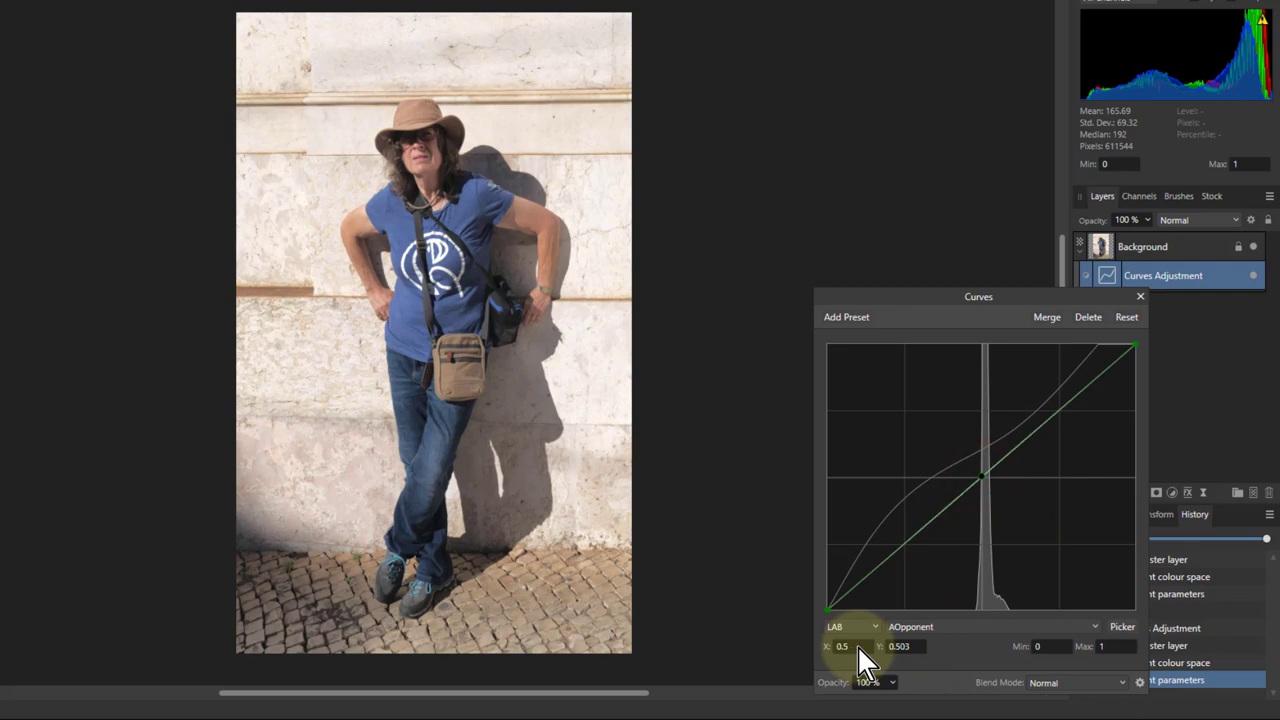
text(0.5)
key(Return)
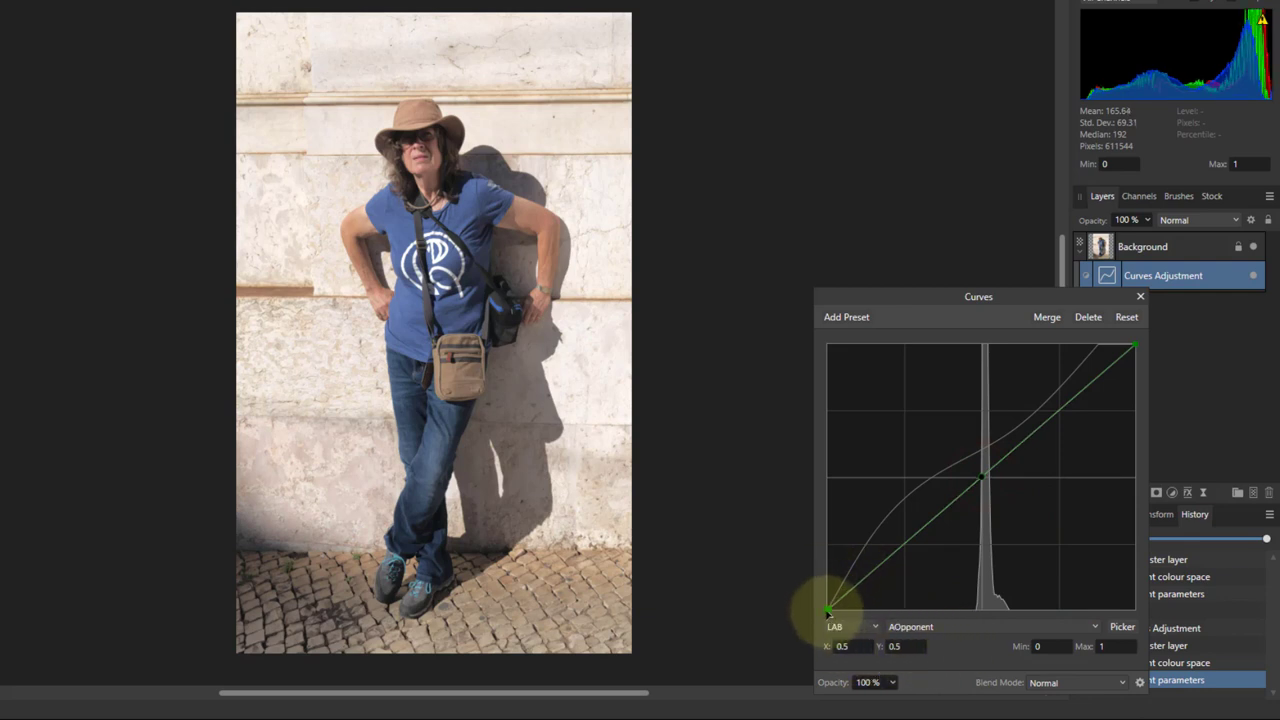
- Pull both AOpponent endpoints inward and raise the centre point's Y to 0.53
drag(826, 605, 875, 612)
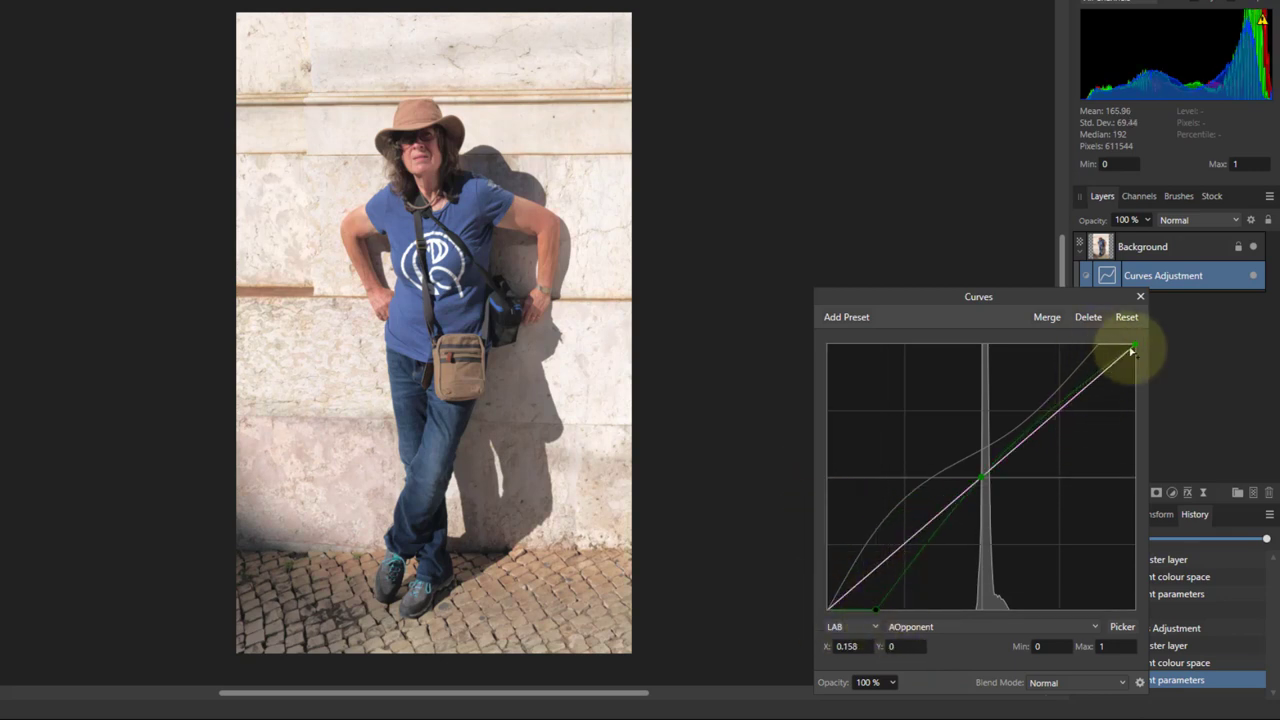
drag(1130, 345, 1097, 332)
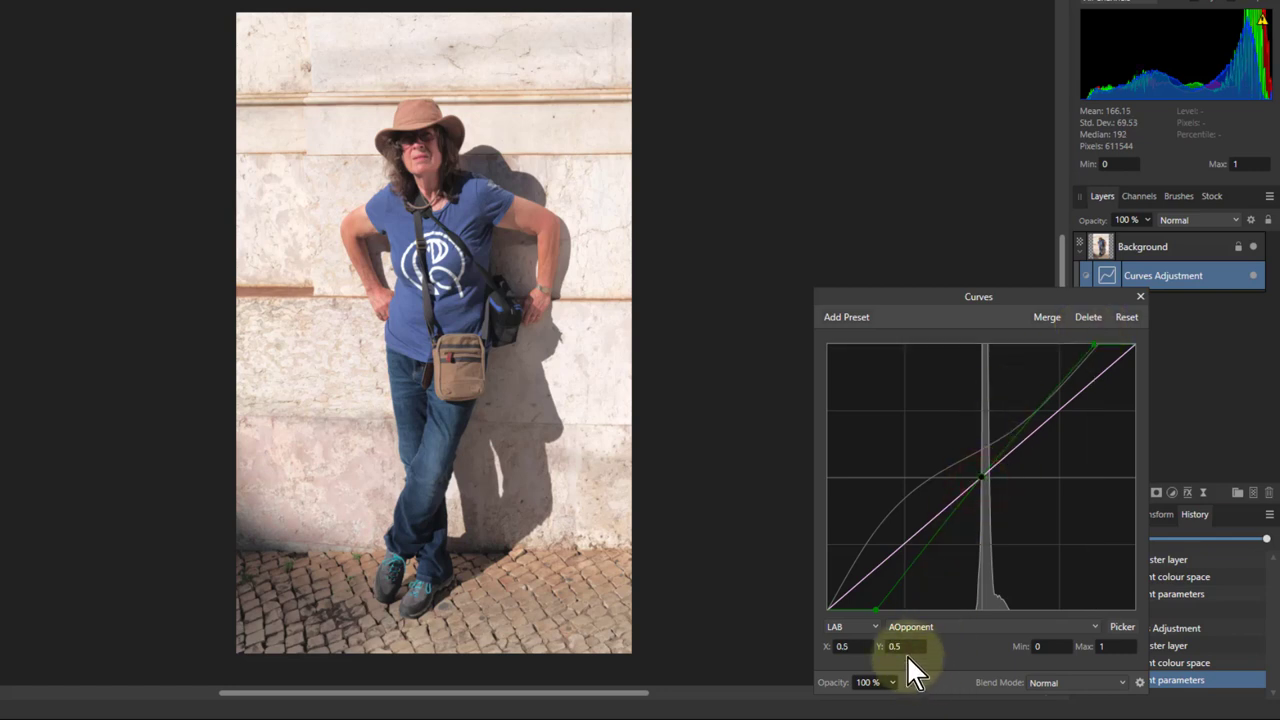
scroll(907, 647, up, 1)
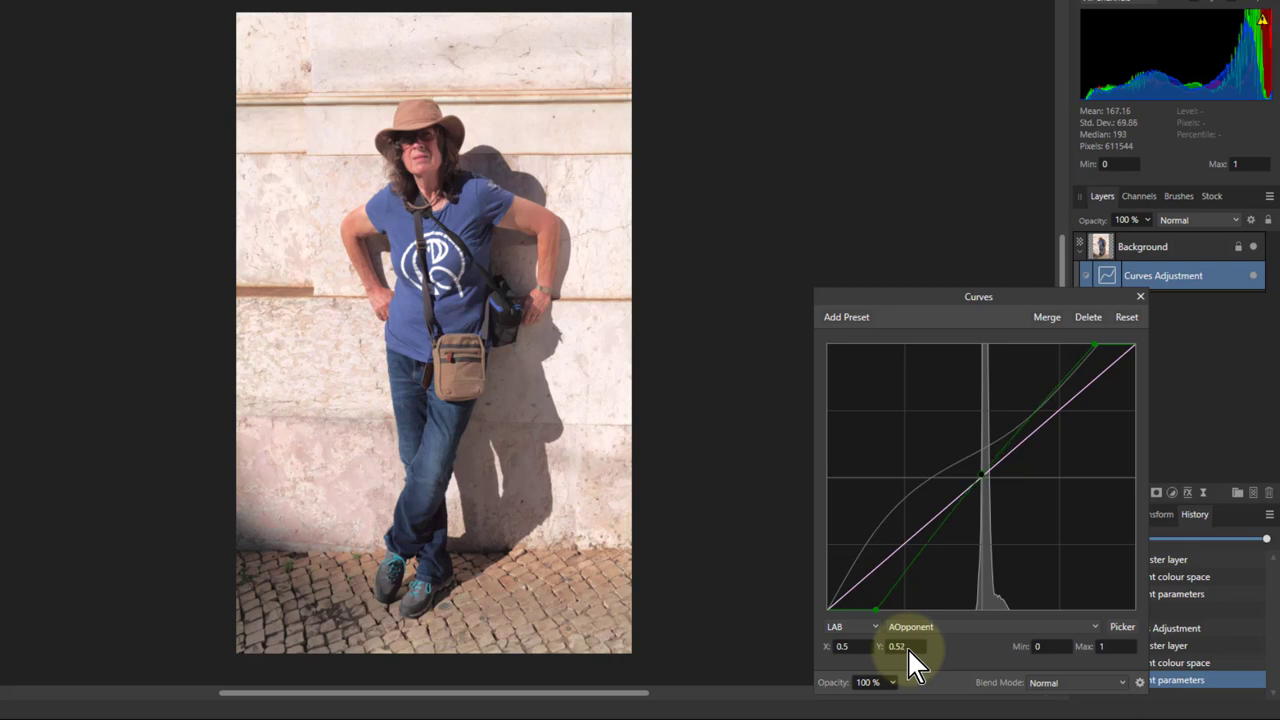
scroll(907, 647, up, 1)
scroll(907, 647, up, 1)
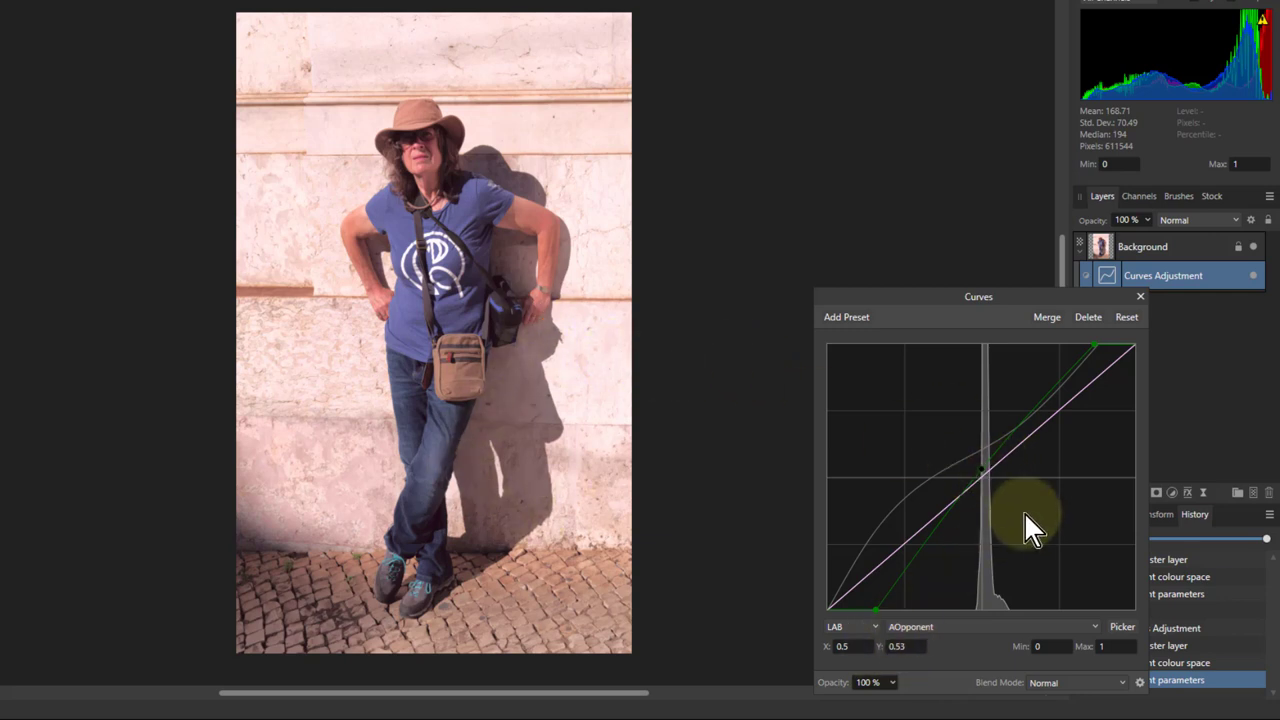
- Switch to BOpponent and add a centre point at X 0.5
click(944, 626)
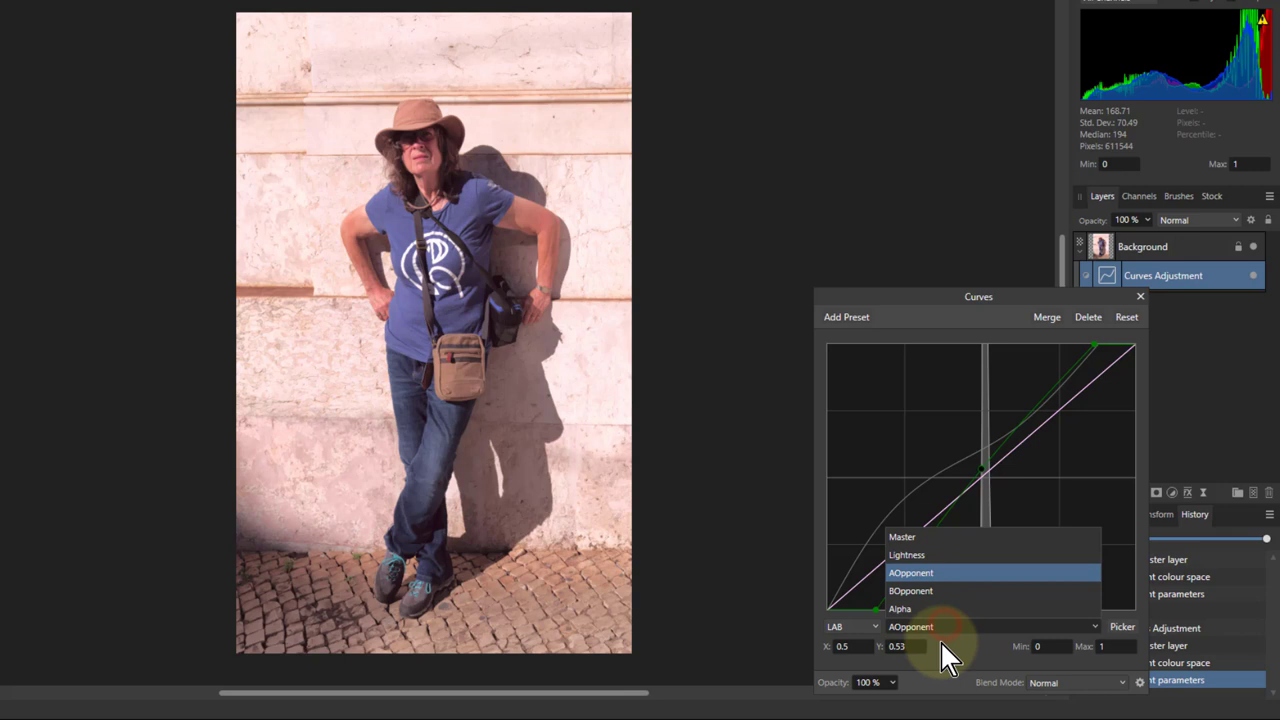
click(921, 590)
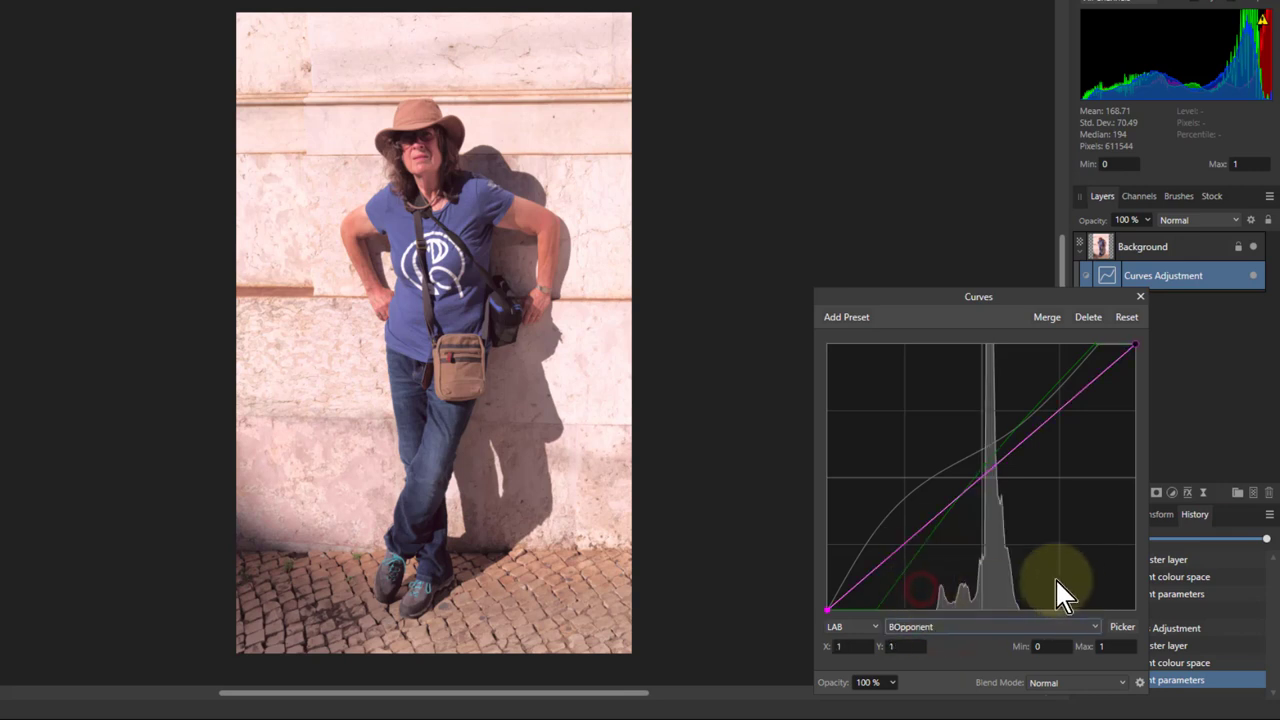
click(985, 479)
click(861, 644)
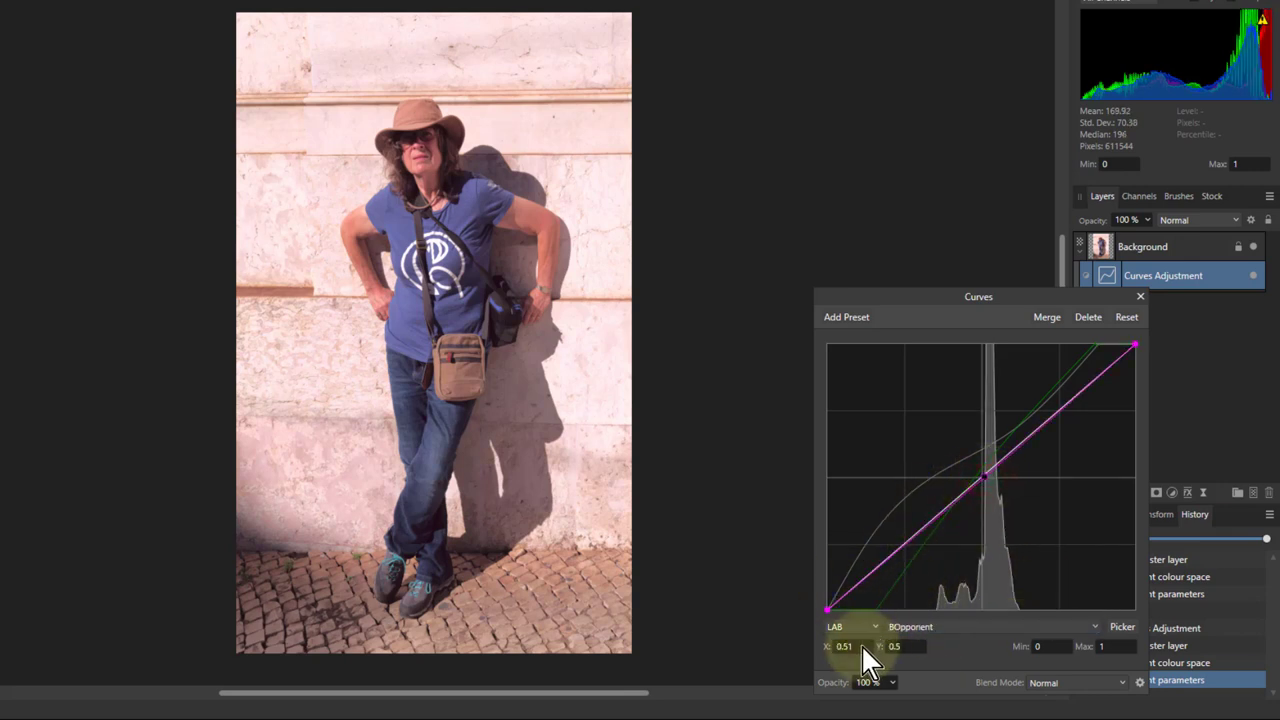
text(0.5)
key(Return)
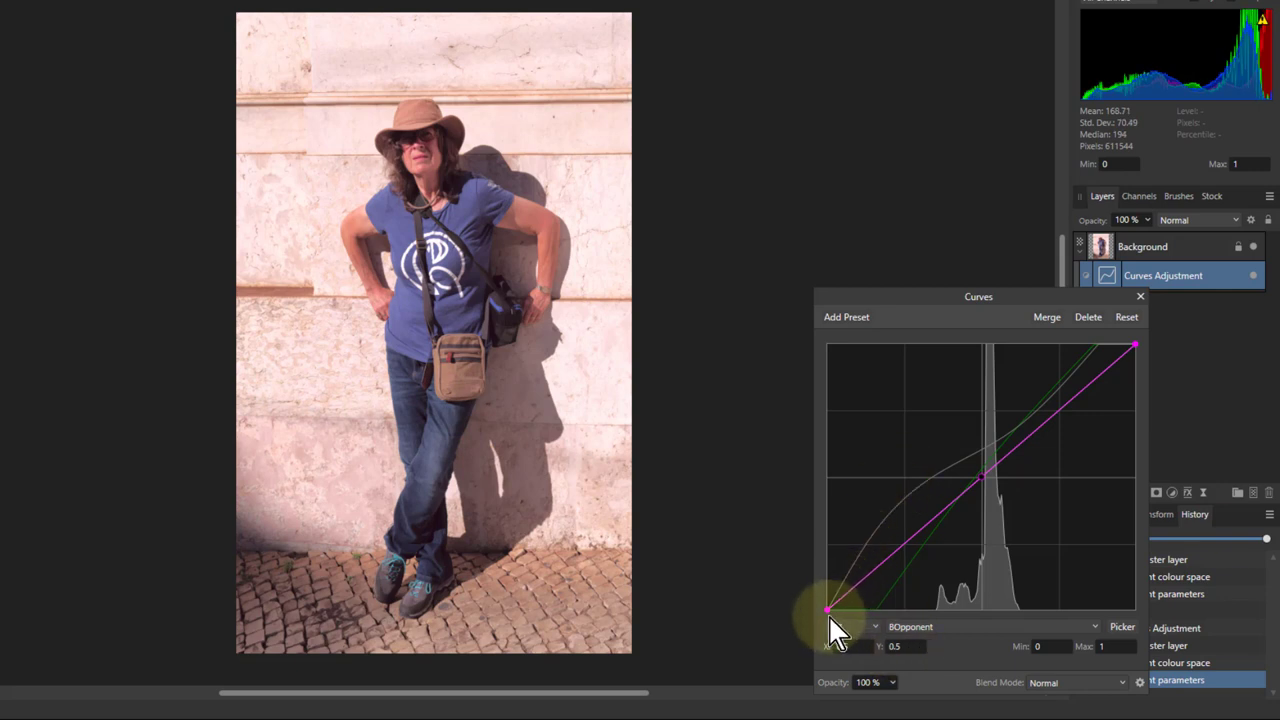
- Reshape the BOpponent endpoints with the top end lowered, and drop the centre point to Y 0.45
drag(829, 609, 877, 615)
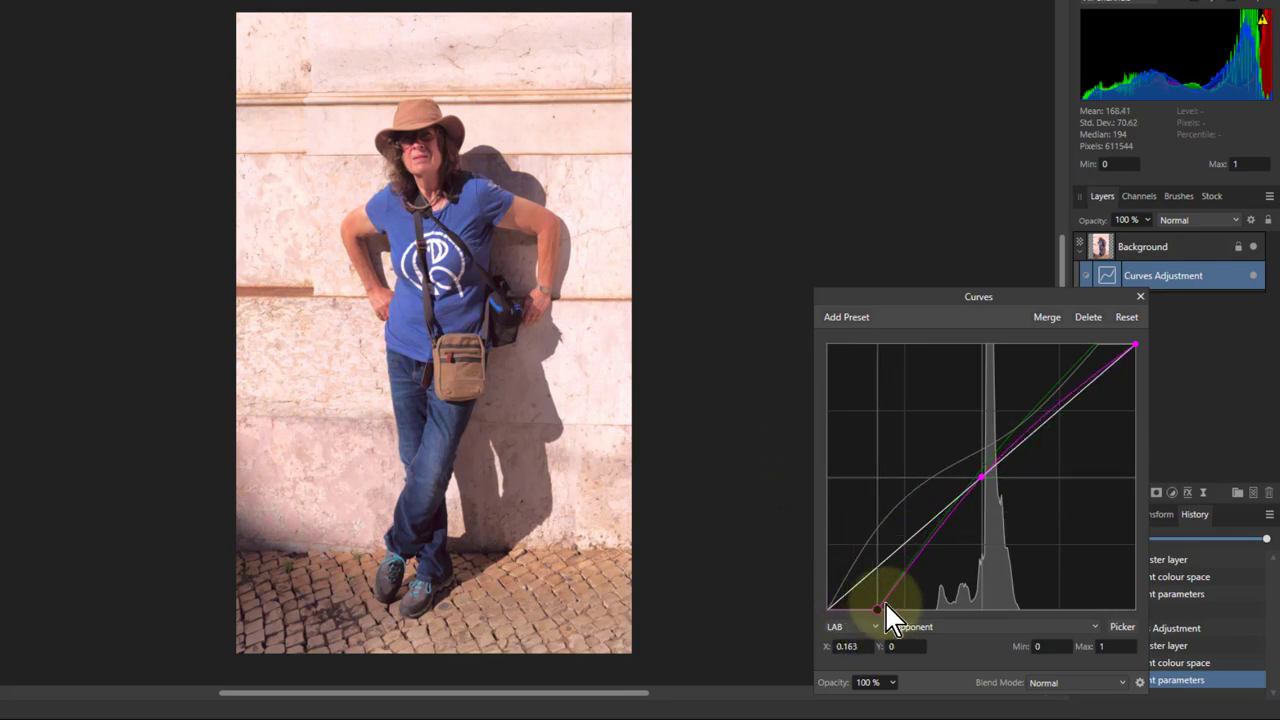
drag(1133, 345, 1150, 489)
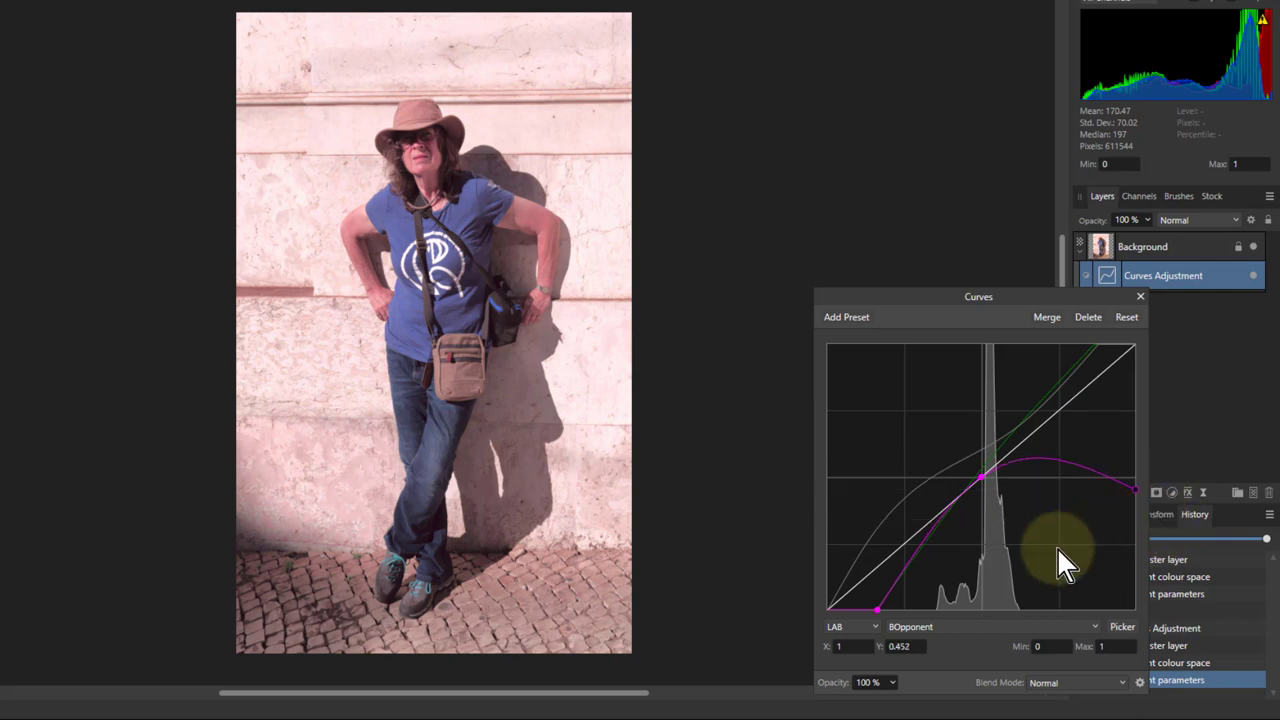
drag(876, 609, 877, 640)
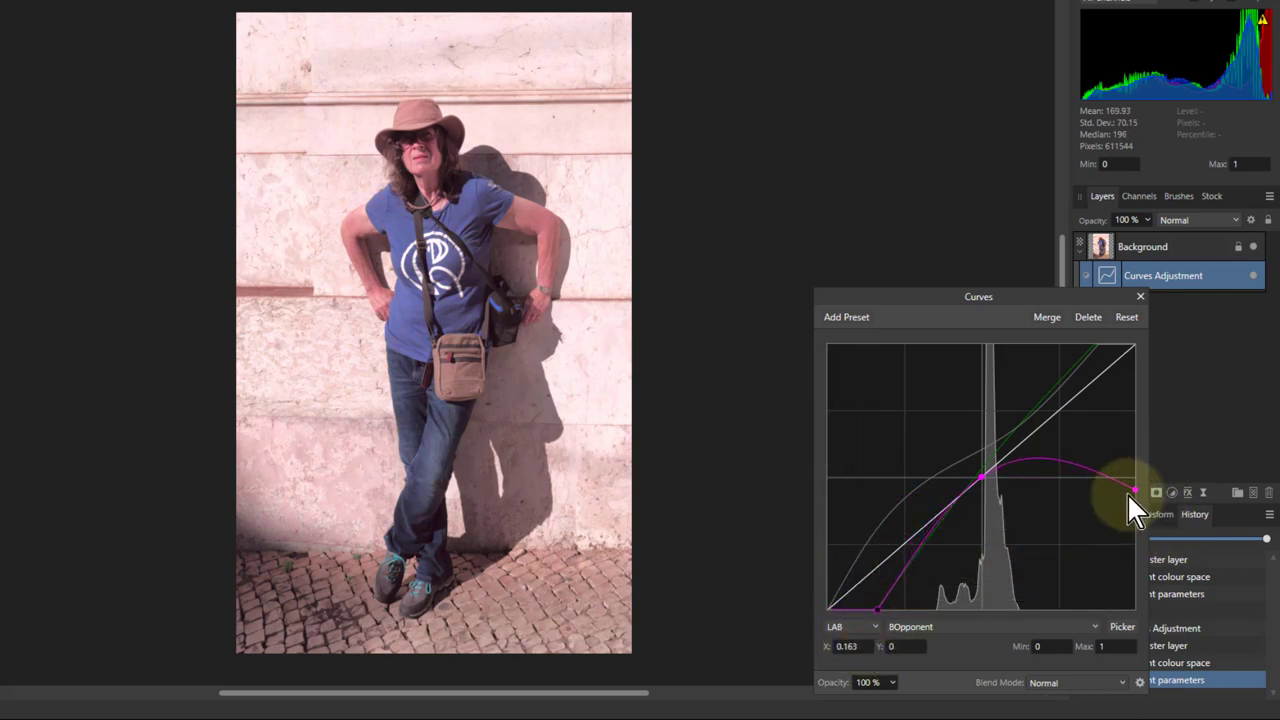
drag(1134, 489, 1134, 411)
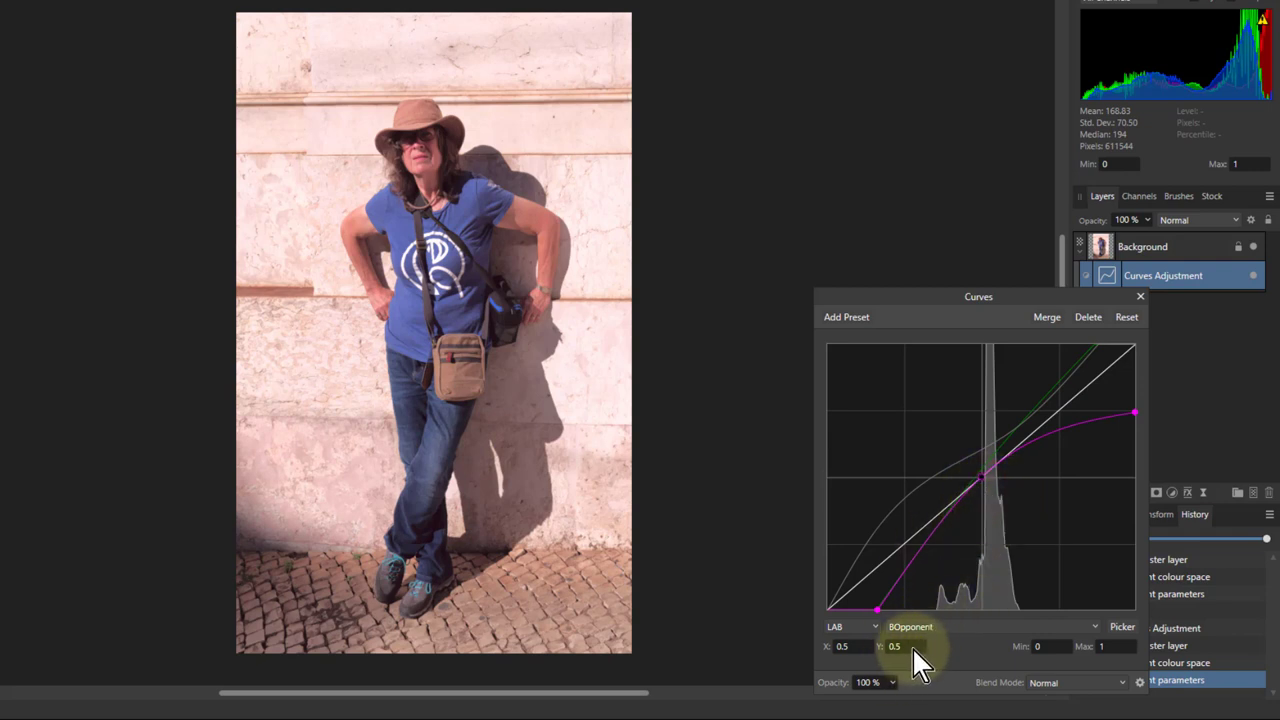
scroll(916, 646, down, 4)
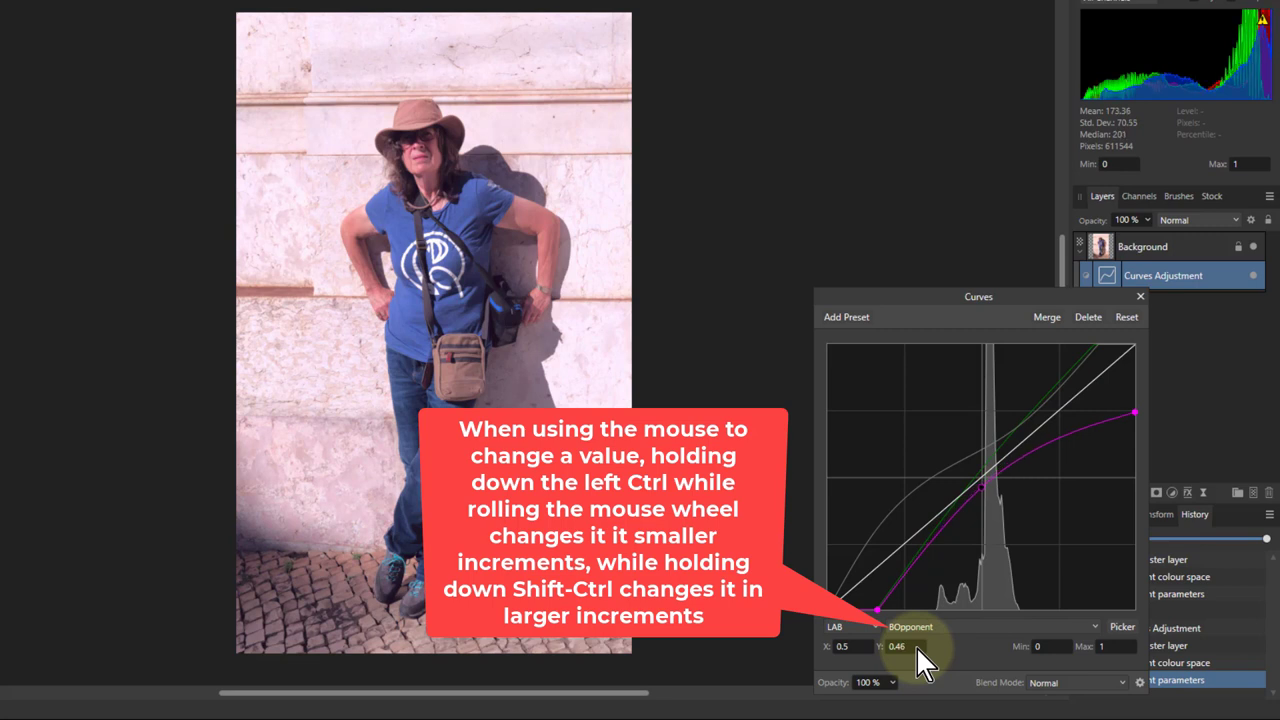
scroll(916, 646, down, 1)
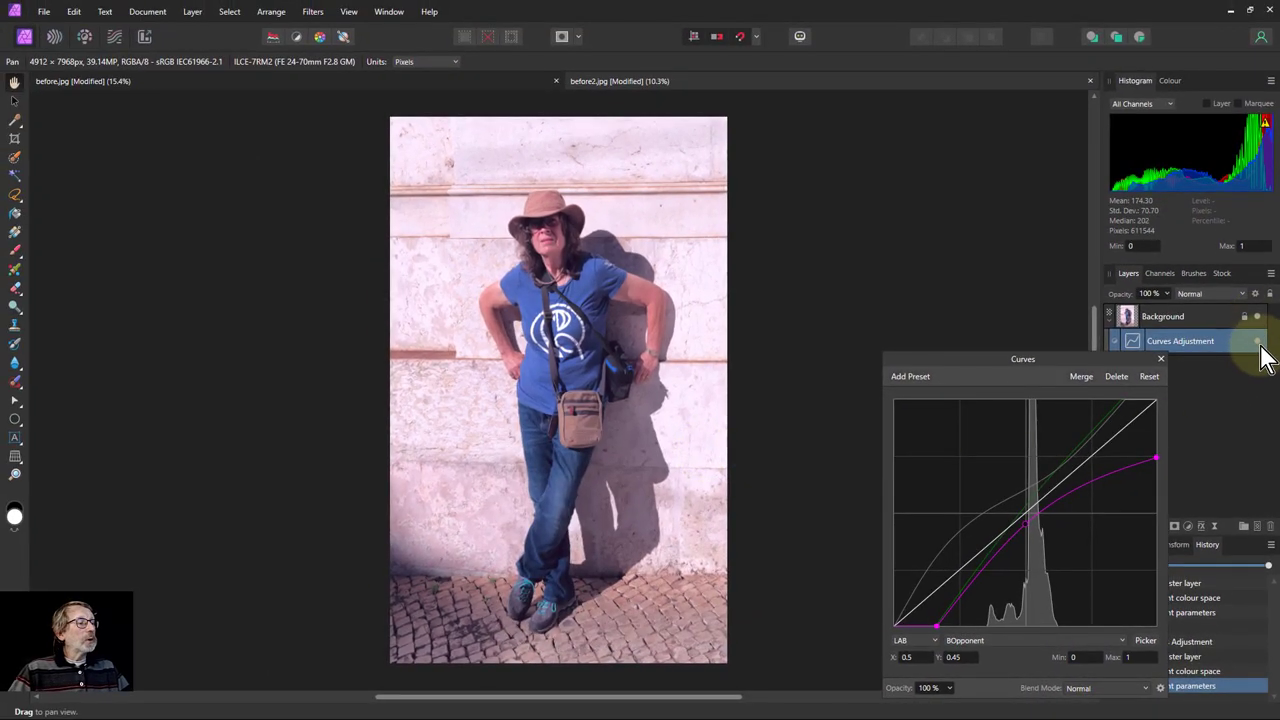
click(1258, 343)
click(1258, 343)
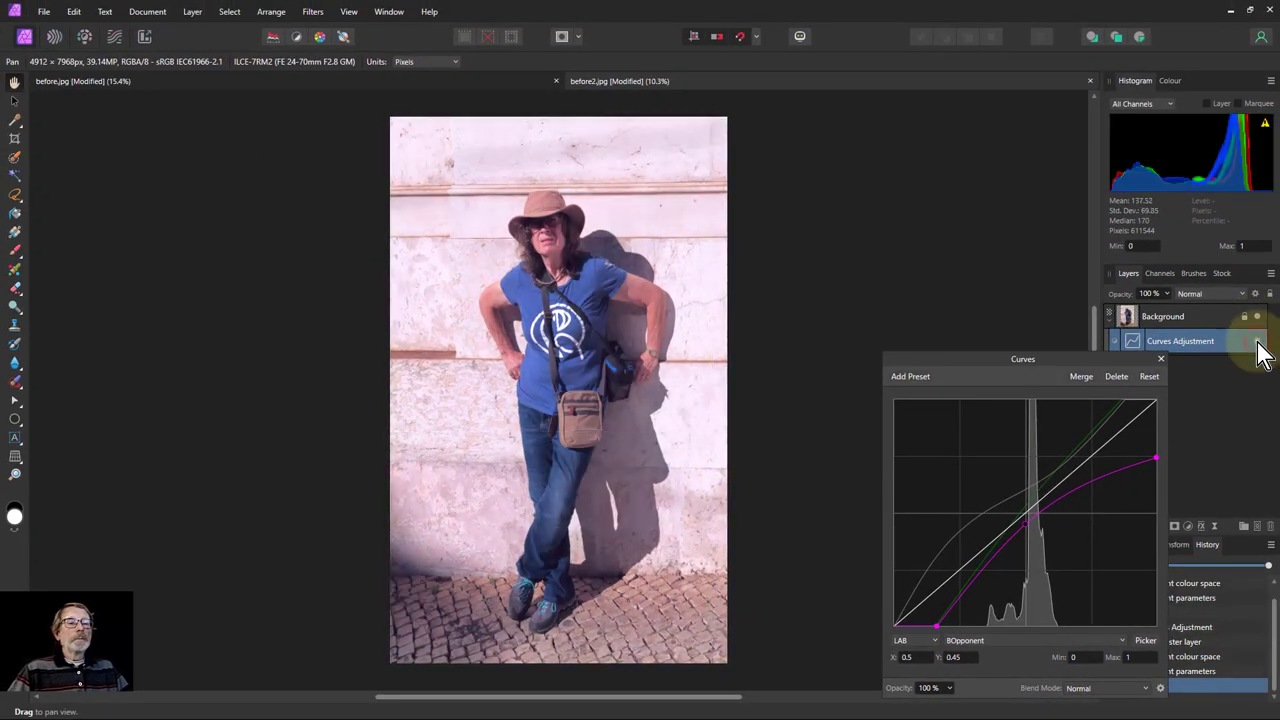